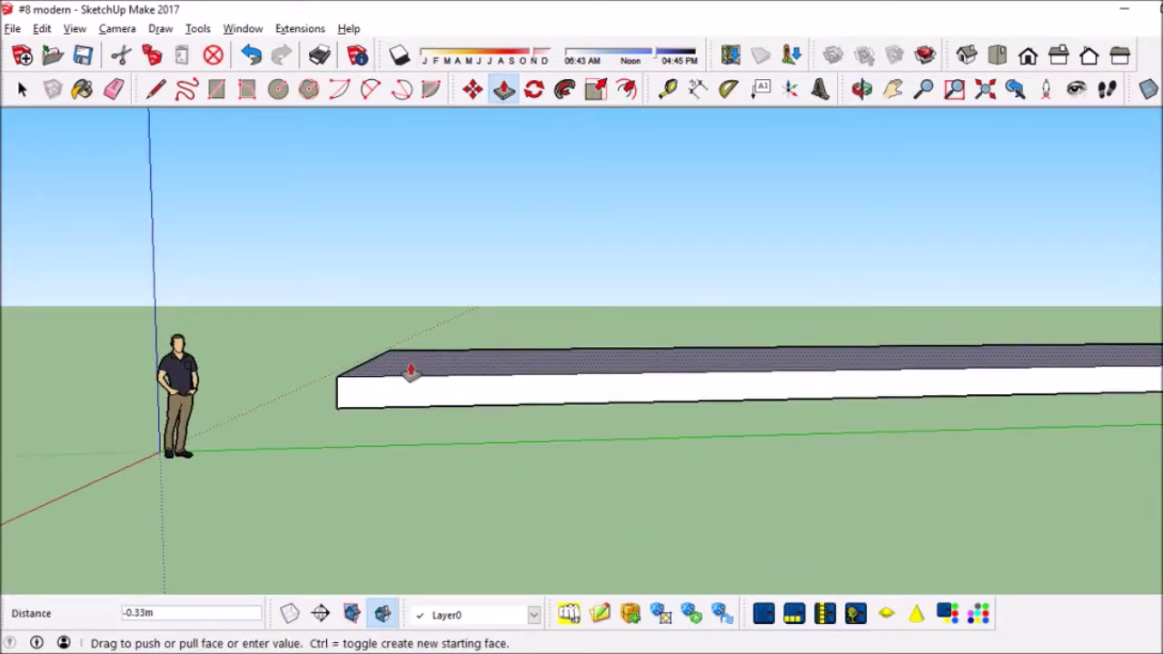
Step: Select the whole floor slab and make it a component
left_click(24, 92)
left_click_drag(228, 182, 1012, 307)
key("g")
key("Return")
Step: Copy the slab one storey higher
key("m")
key("ctrl")
left_click(312, 336)
left_click(303, 207)
mouse_move(303, 207)
middle_mouse_down()
mouse_move(337, 267)
mouse_move(290, 177)
mouse_move(446, 322)
middle_mouse_up()
scroll(318, 143, "up", 5)
Step: Thicken the raised slab's top face to 0.05m with Push/Pull
key("p")
scroll(318, 160, "down", 5)
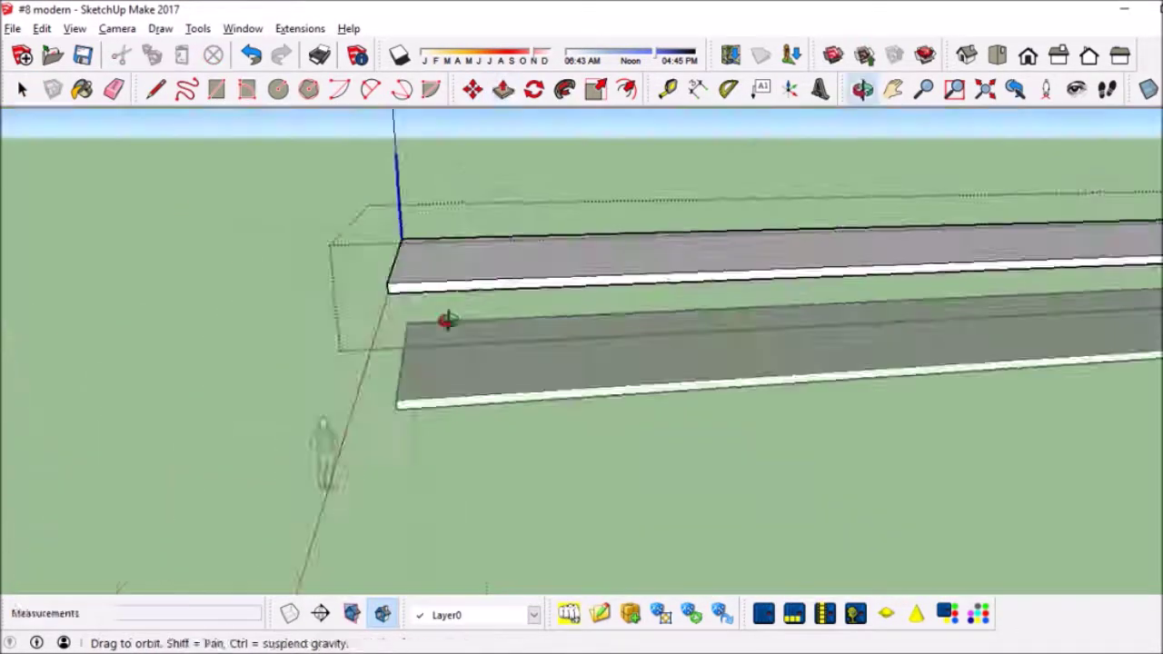
scroll(447, 322, "up", 5)
left_click(439, 329)
type("0.")
key("Return")
scroll(439, 329, "down", 5)
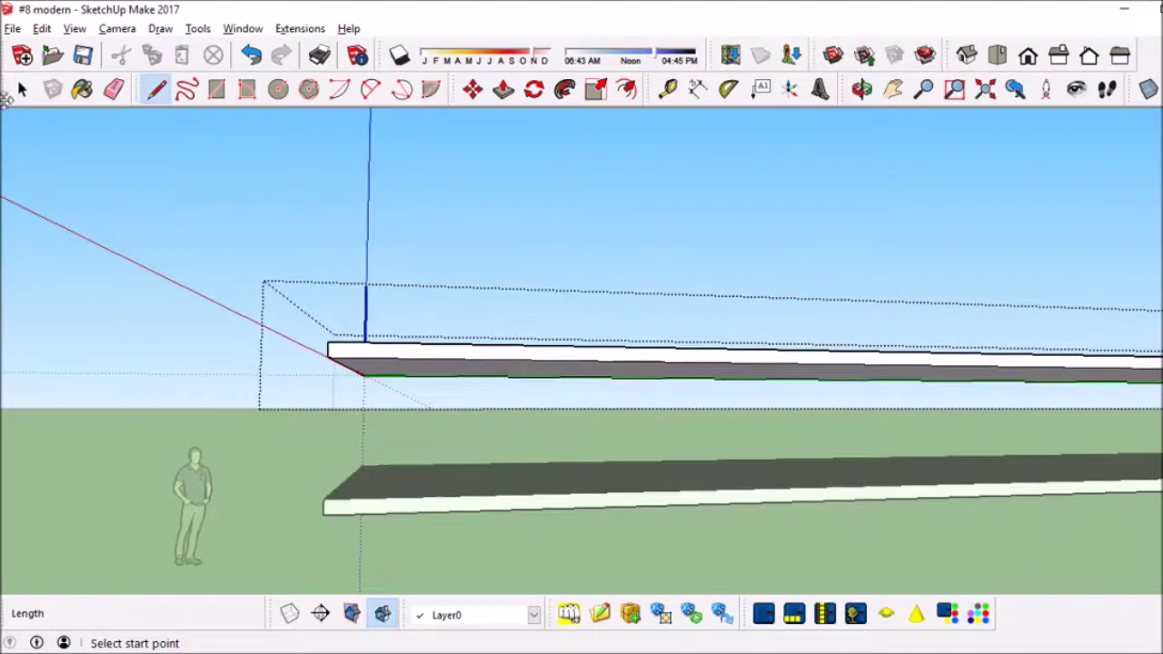
Step: Copy the slab again to stack further storeys
key("space")
left_click(551, 376)
key("m")
left_click(483, 514)
key("Return")
scroll(491, 244, "down", 5)
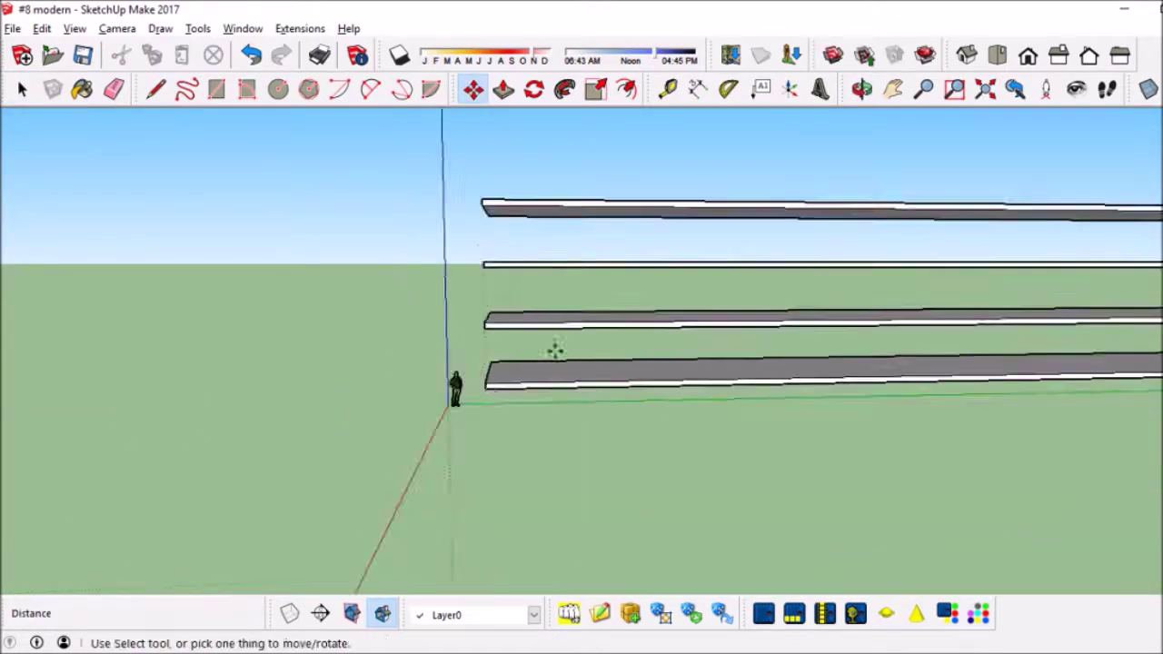
Step: Draw a rectangular column base at the slab corner and pick up the column block
middle_click_drag(554, 348, 389, 402)
key("r")
scroll(390, 403, "down", 2)
left_click(419, 461)
left_click_drag(341, 433, 495, 553)
right_click(415, 476)
key("m")
left_click(101, 421)
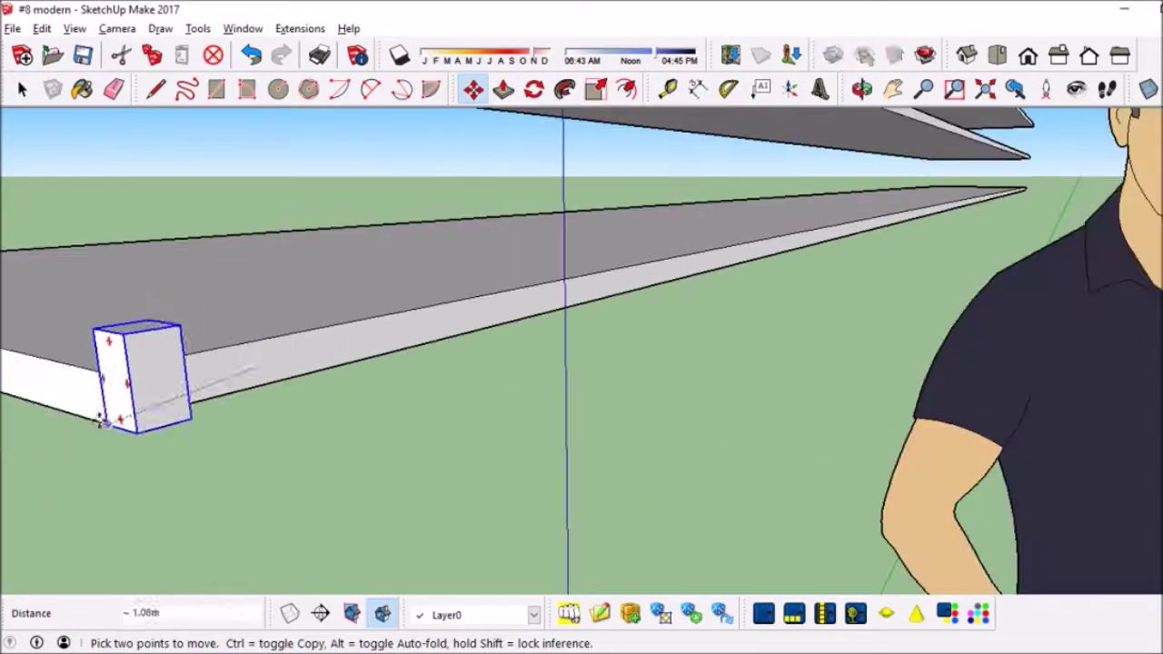
Step: Drop the column block at the slab corner and start the beam's first corner
left_click(102, 421)
key("p")
scroll(130, 372, "up", 3)
key("l")
key("r")
scroll(289, 399, "up", 2)
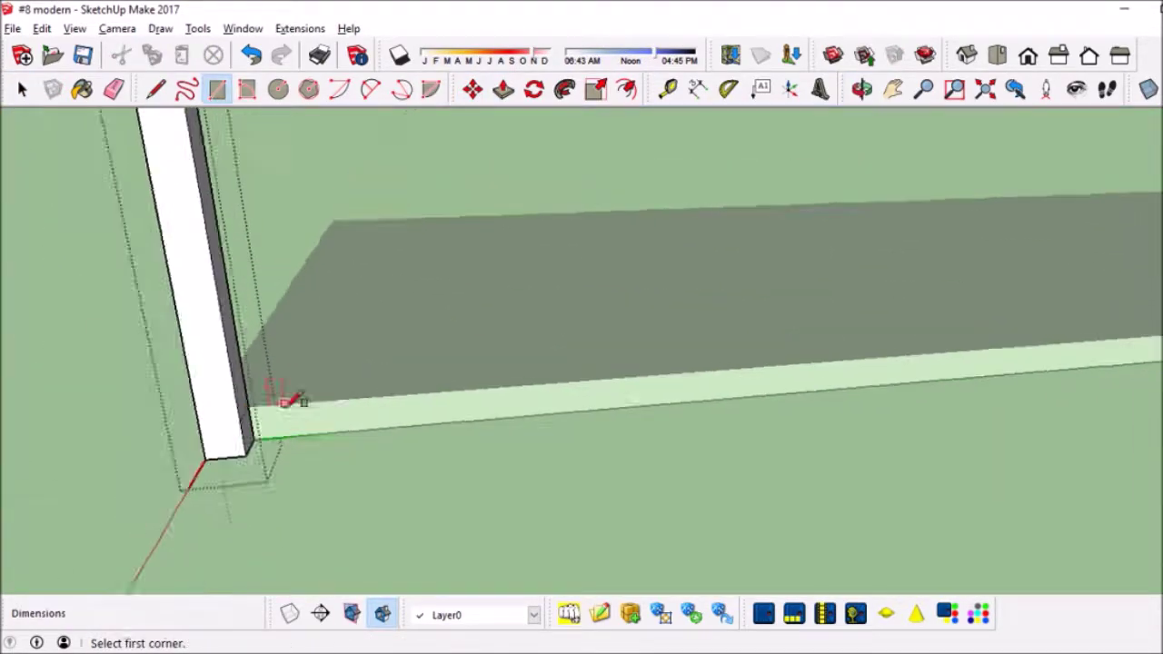
key("l")
scroll(284, 402, "down", 3)
left_click(404, 150)
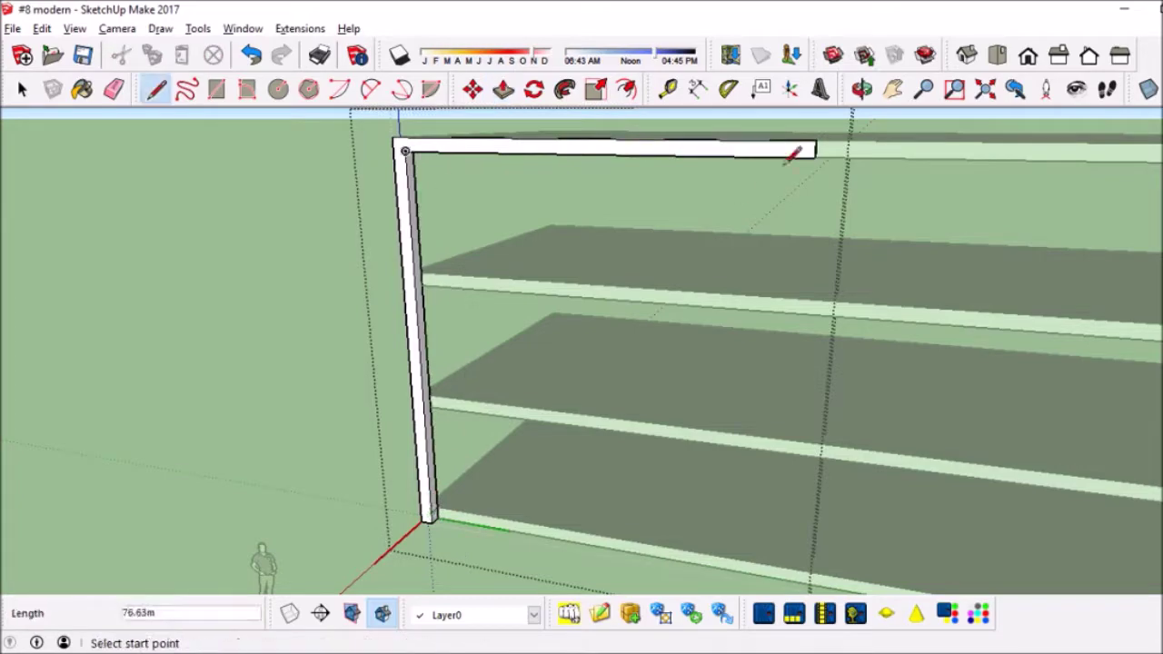
Step: Push/Pull the beam's end face to extend the beam across the frame
key("p")
scroll(791, 156, "up", 2)
left_click(742, 143)
key("p")
scroll(636, 141, "down", 2)
key("r")
scroll(754, 184, "up", 2)
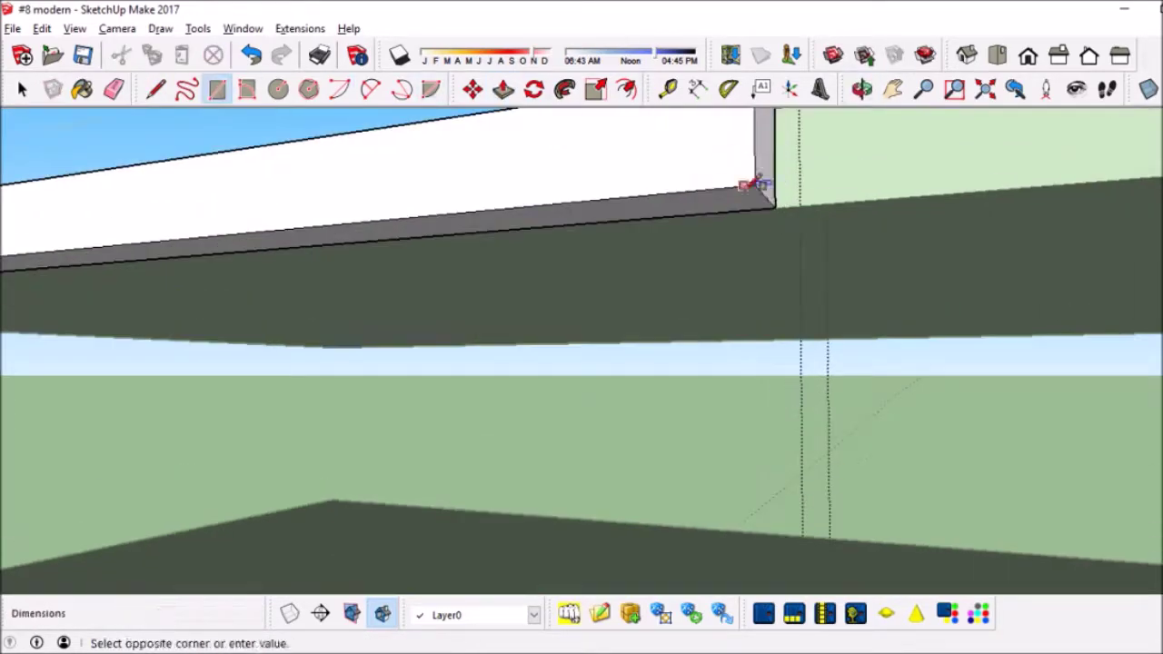
scroll(718, 279, "down", 3)
Step: Draw a frame line from one corner to the opposite column
left_click(690, 445)
key("l")
left_click(372, 460)
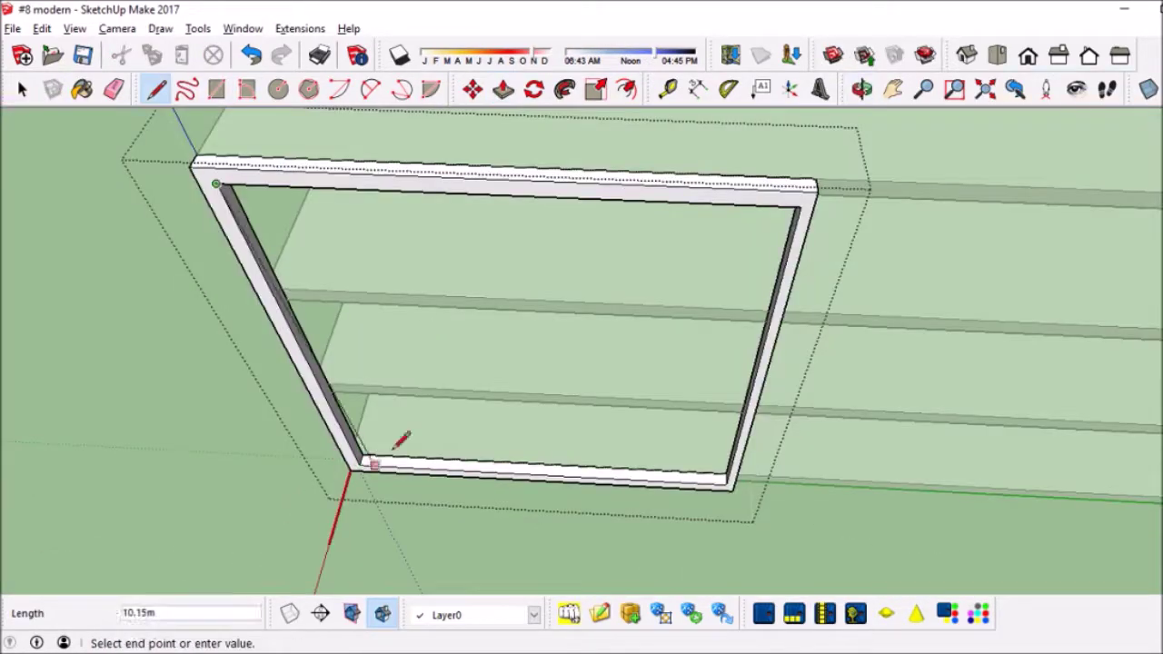
scroll(780, 207, "up", 3)
scroll(780, 208, "down", 3)
key("space")
scroll(790, 172, "up", 3)
scroll(774, 221, "up", 2)
scroll(1052, 237, "up", 2)
Step: Start the inner post line near the frame's top-right inner corner
key("l")
left_click(1053, 237)
scroll(915, 299, "down", 3)
key("Escape")
left_click(878, 273)
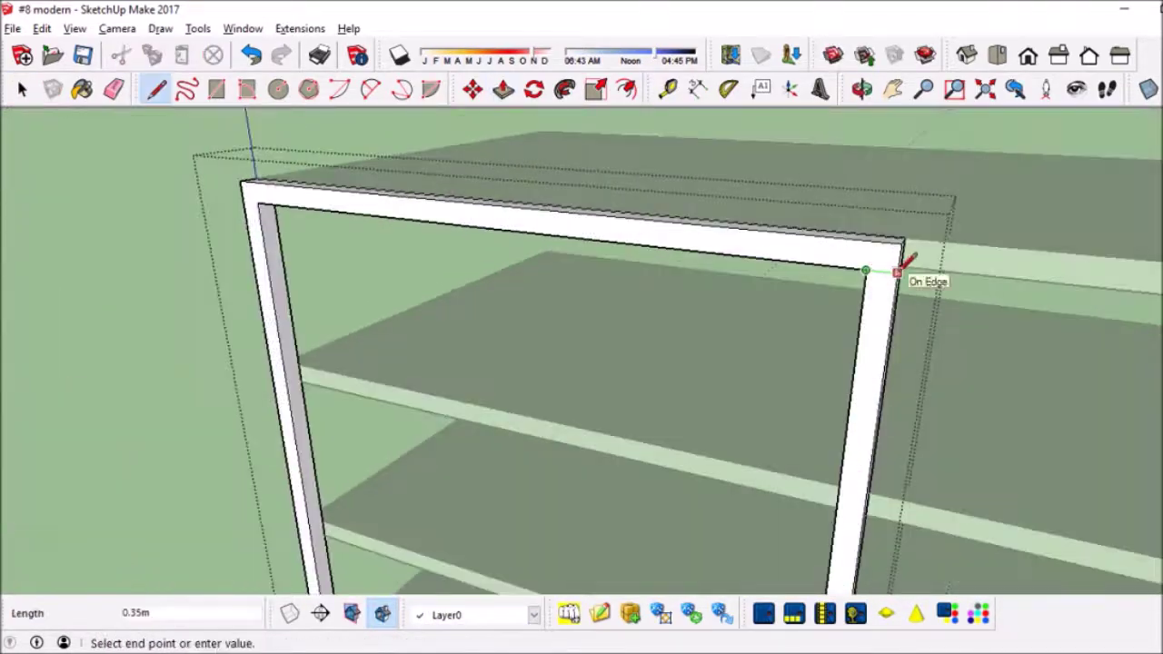
scroll(903, 260, "down", 3)
Step: Finish the vertical post line and add a short segment at its top
mouse_move(588, 516)
middle_mouse_down()
mouse_move(727, 351)
mouse_move(415, 395)
middle_mouse_up()
scroll(610, 130, "up", 3)
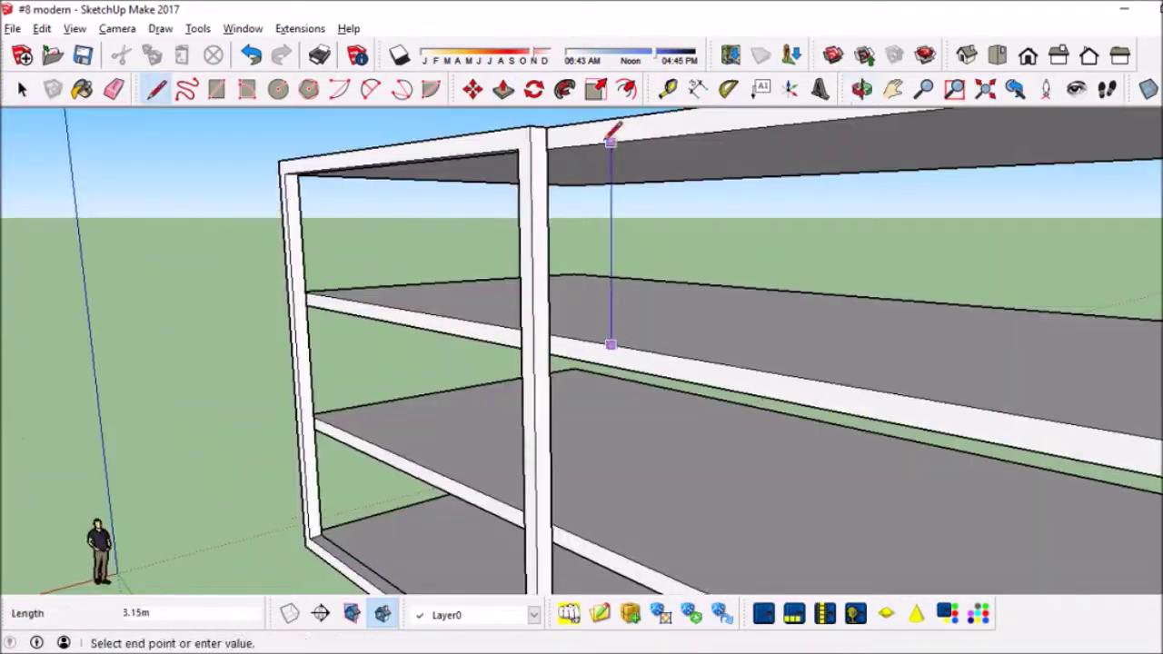
scroll(945, 272, "up", 2)
scroll(945, 273, "down", 2)
scroll(745, 314, "down", 3)
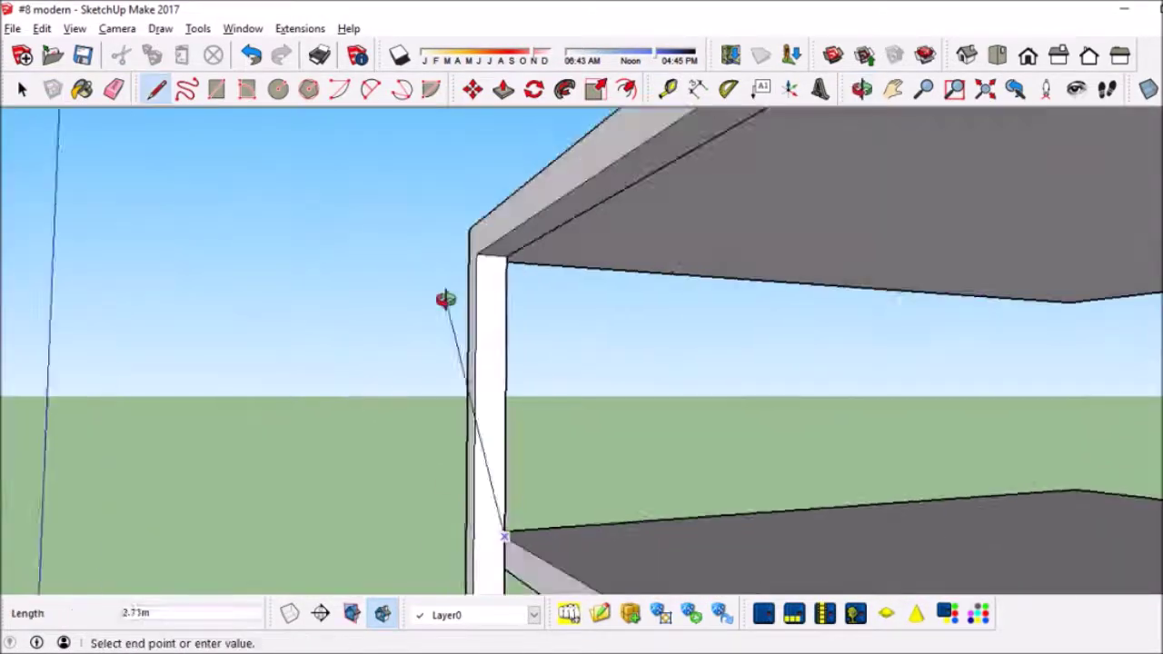
scroll(481, 322, "up", 2)
left_click(346, 317)
middle_click_drag(347, 317, 418, 345)
left_click(435, 329)
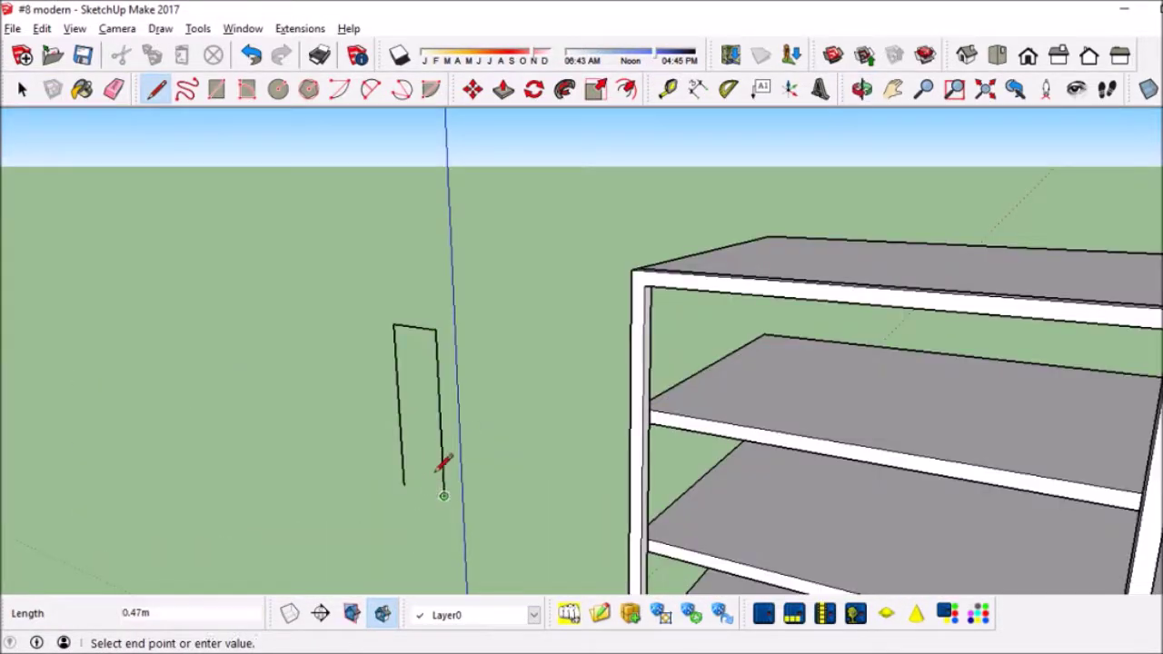
Step: Draw a dividing line on the panel, closing it at the panel corner
scroll(490, 406, "down", 2)
middle_click_drag(490, 406, 506, 420)
scroll(677, 404, "up", 4)
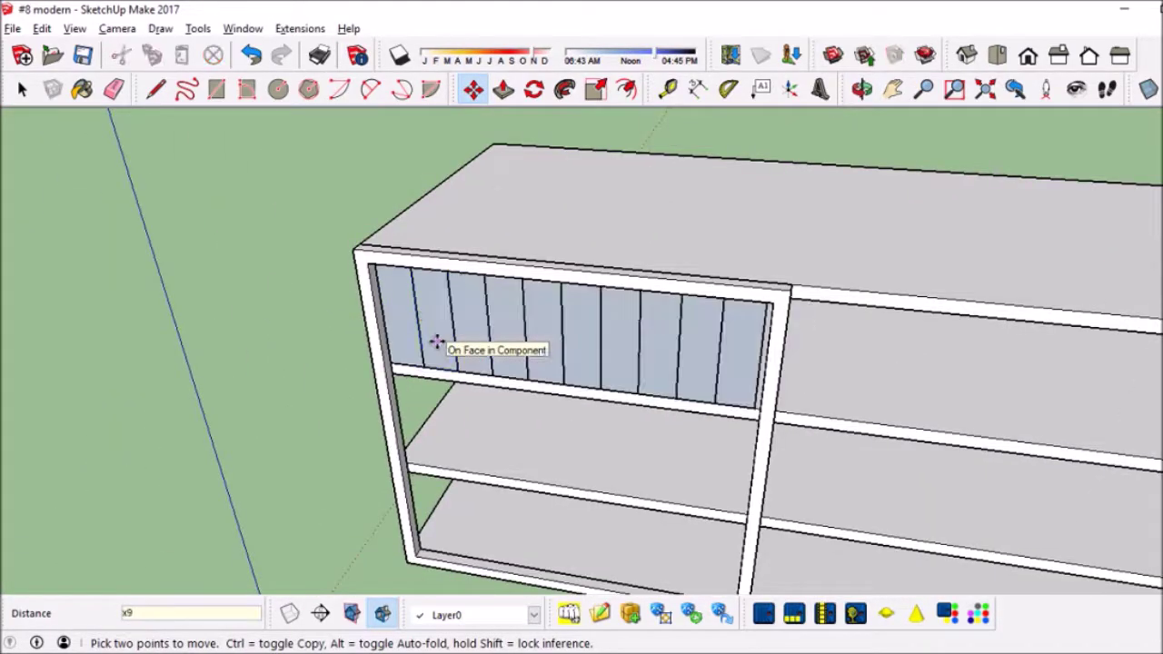
key("l")
scroll(763, 404, "up", 5)
left_click(760, 393)
Step: Clean up leftover panel edges with the Eraser
key("space")
scroll(792, 369, "down", 2)
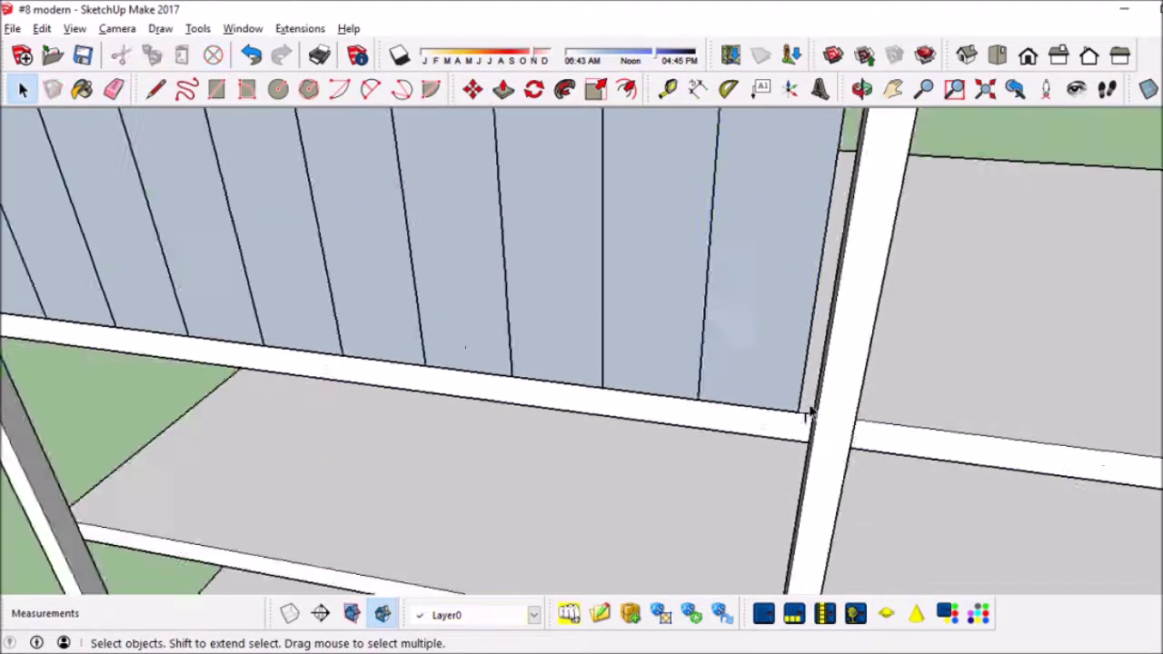
scroll(805, 416, "down", 3)
scroll(918, 436, "up", 6)
key("e")
scroll(920, 436, "down", 4)
scroll(603, 447, "up", 4)
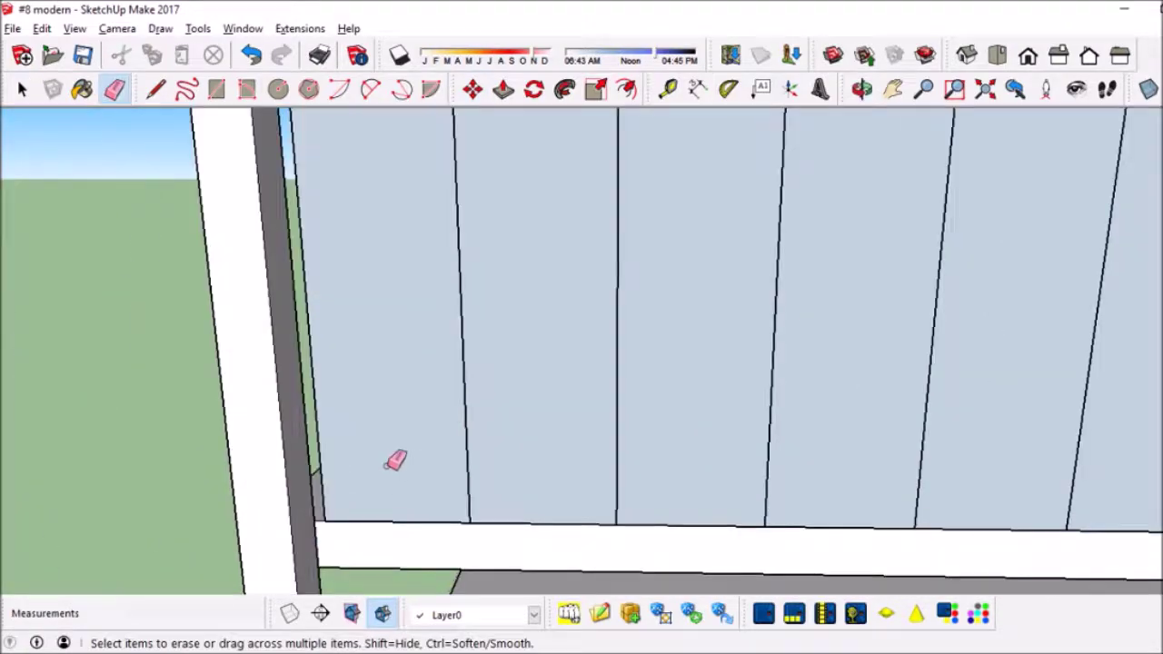
Step: Push/Pull the left pillar face outward
right_click(424, 166)
left_click(467, 247)
key("p")
left_click(410, 214)
scroll(600, 254, "down", 3)
left_click(532, 351)
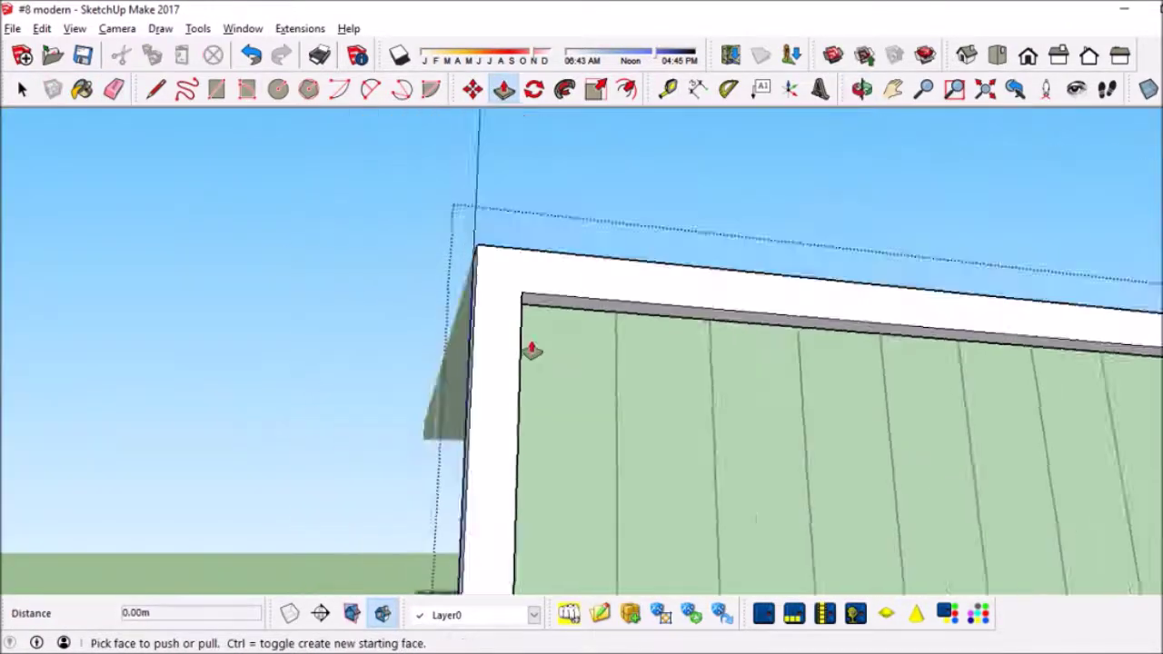
scroll(603, 472, "down", 5)
Step: Offset the panel face to outline the inset fins
key("space")
scroll(421, 270, "up", 4)
scroll(475, 415, "up", 4)
key("f")
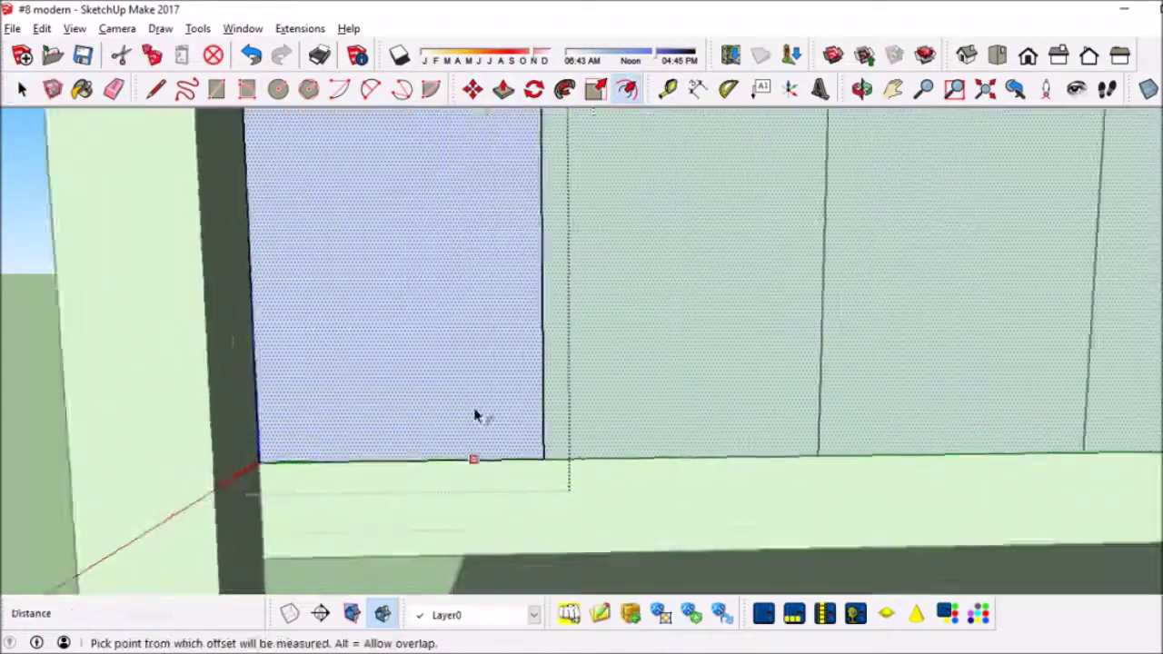
left_click(533, 475)
scroll(551, 480, "up", 2)
scroll(551, 479, "down", 2)
mouse_move(482, 457)
middle_mouse_down()
mouse_move(311, 441)
mouse_move(512, 468)
middle_mouse_up()
key("p")
key("r")
mouse_move(578, 429)
middle_mouse_down()
mouse_move(194, 408)
mouse_move(701, 200)
mouse_move(434, 245)
mouse_move(459, 363)
middle_mouse_up()
Step: Copy the vertical fins 3.50m along the facade
key("space")
scroll(514, 351, "down", 3)
left_click(514, 350)
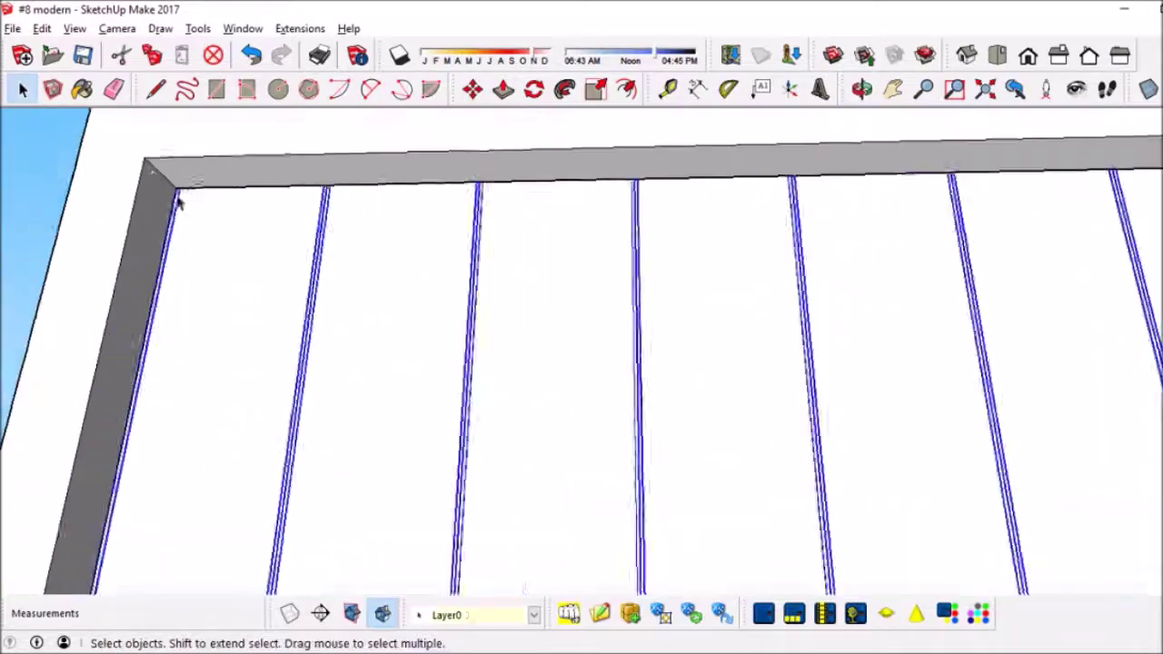
key("m")
left_click(260, 337, "ctrl")
left_click(260, 524)
scroll(463, 303, "up", 3)
Step: Start a new line on the ground slab
mouse_move(463, 303)
middle_mouse_down()
mouse_move(233, 239)
mouse_move(408, 332)
middle_mouse_up()
scroll(361, 476, "down", 3)
key("space")
key("l")
left_click(442, 462)
scroll(470, 375, "down", 3)
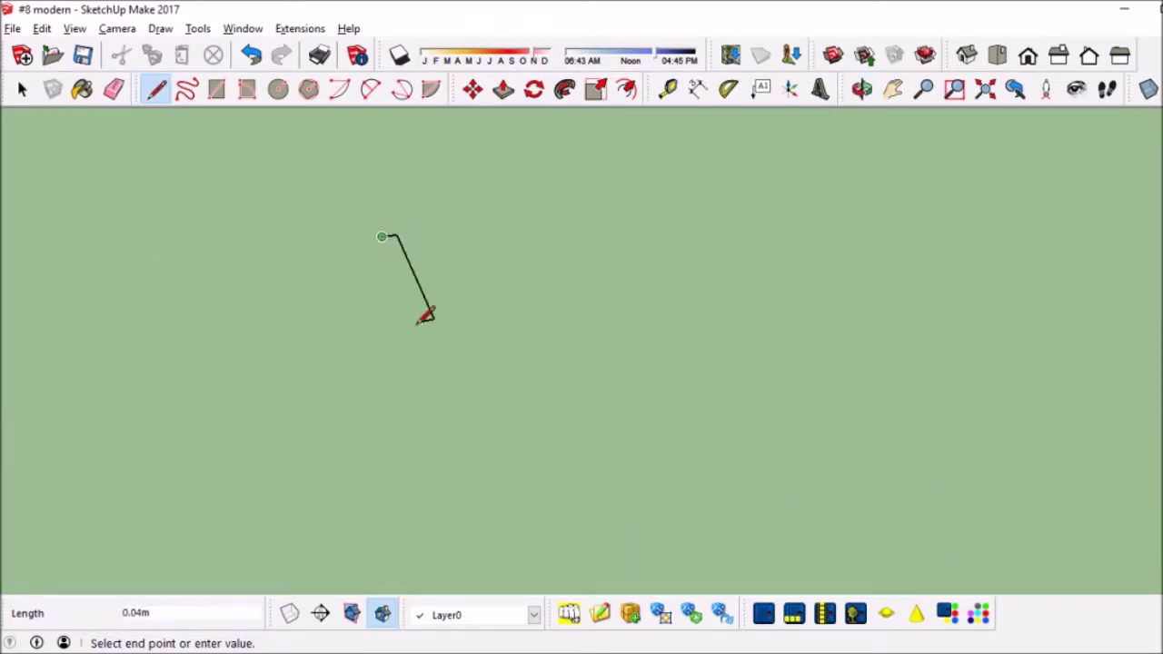
Step: Push/Pull small blocks into horizontal ledges across the finned panel
key("m")
key("p")
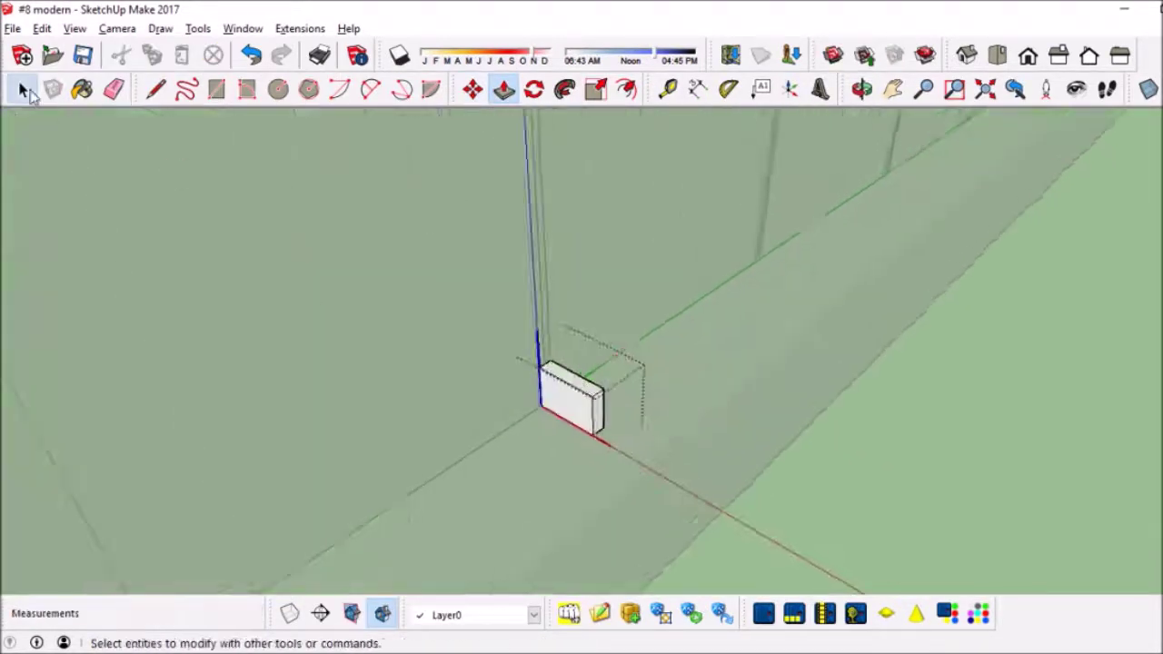
key("m")
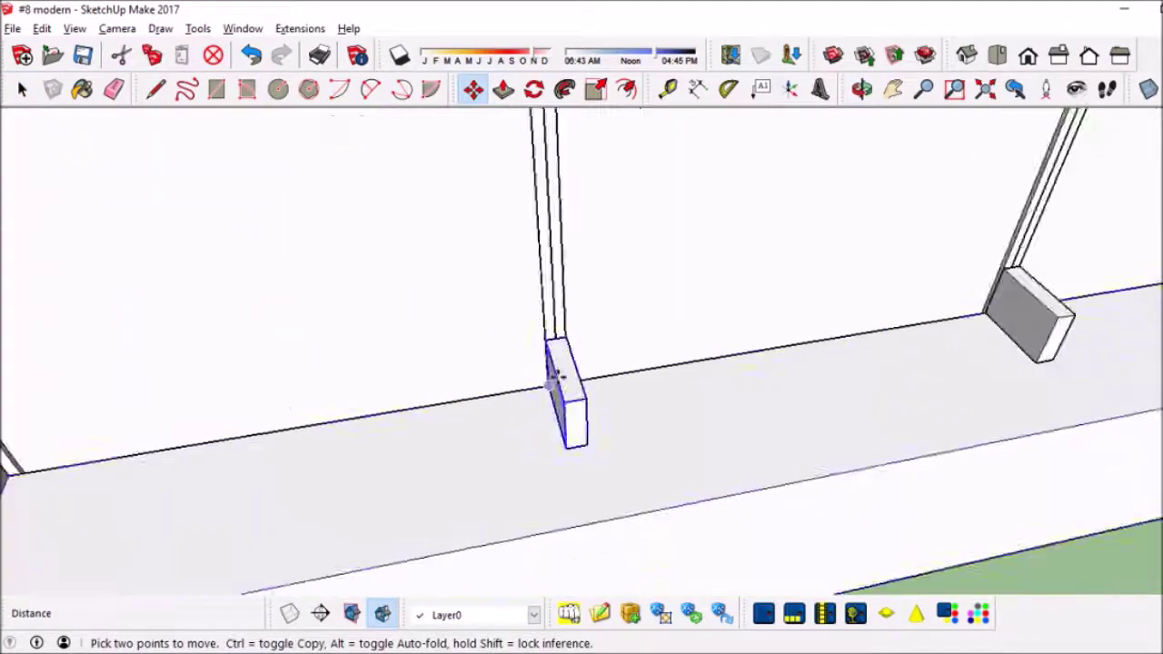
key("p")
key("o")
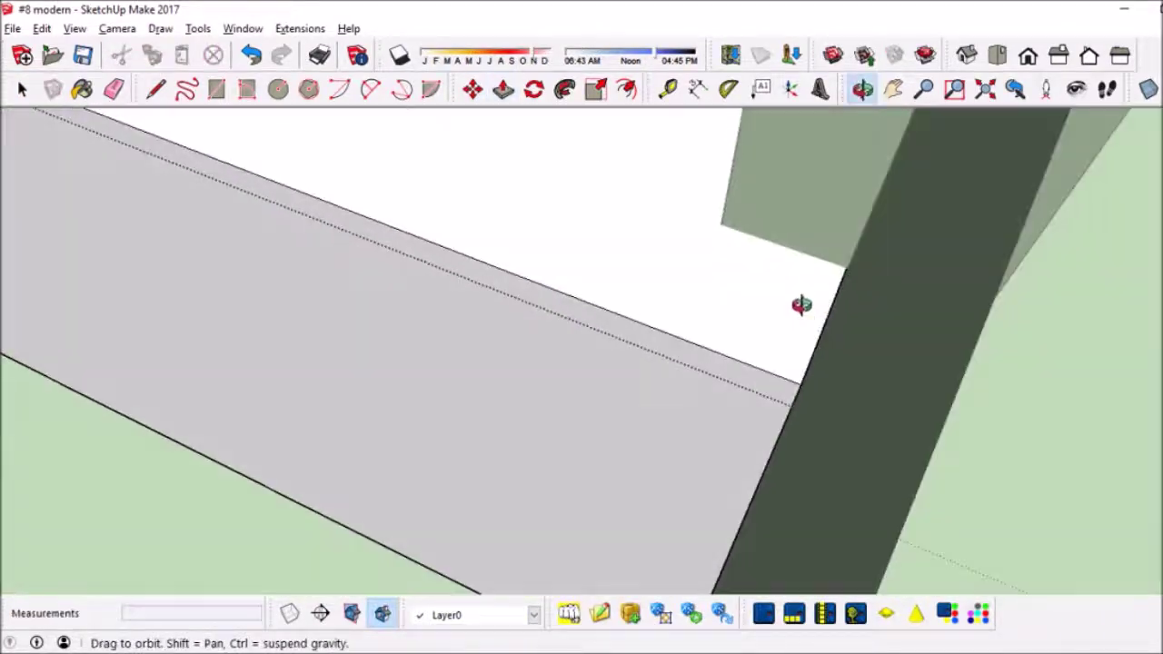
key("p")
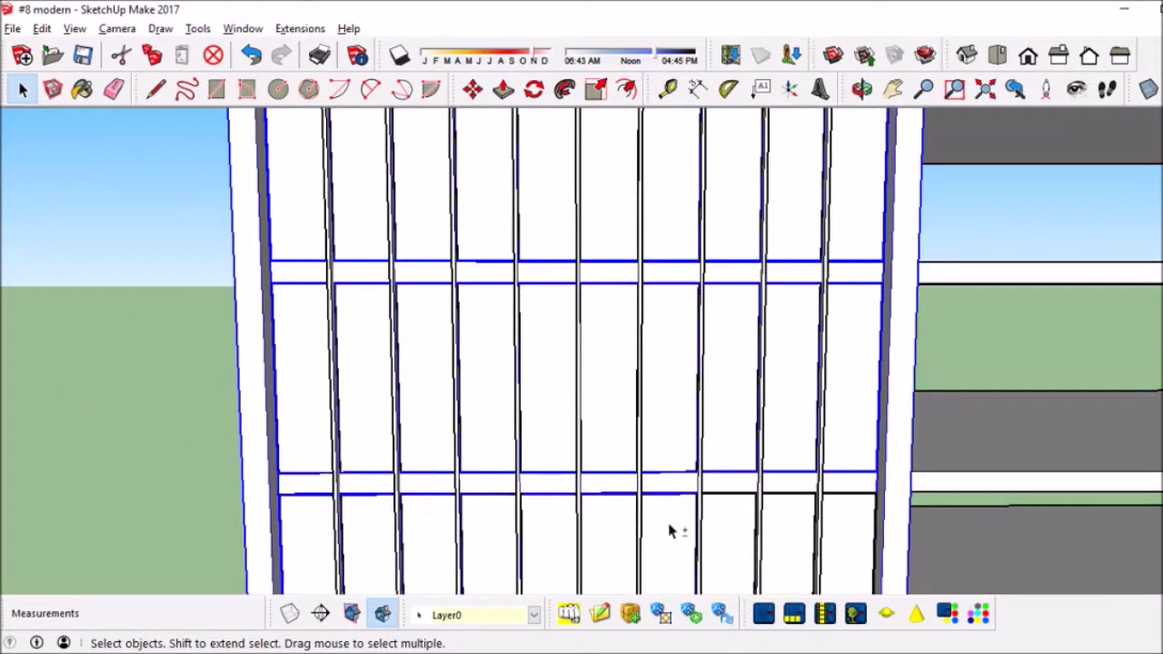
scroll(663, 531, "down", 2)
scroll(540, 379, "down", 3)
Step: Copy the window from its top-left corner to sit beside the original
key("m")
scroll(367, 255, "up", 5)
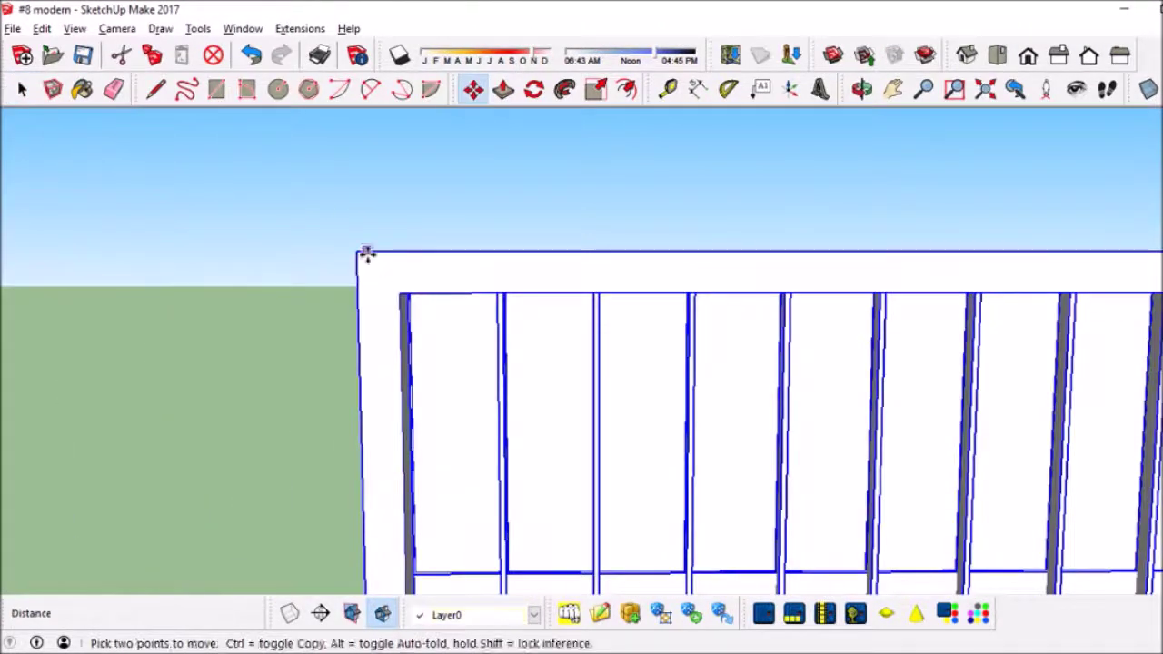
scroll(367, 254, "down", 3)
key("ctrl")
left_click(381, 376)
left_click(1000, 303)
scroll(761, 398, "down", 4)
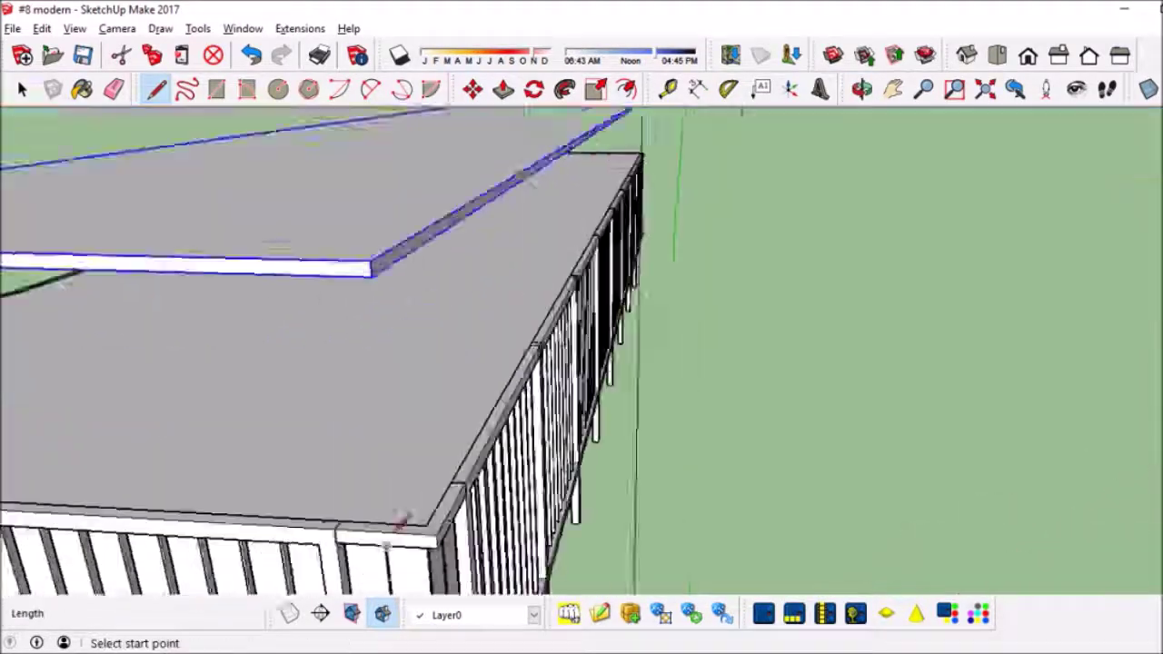
Step: Lift the roof slab several metres so it floats clear above the building
left_click(373, 350)
scroll(374, 351, "down", 5)
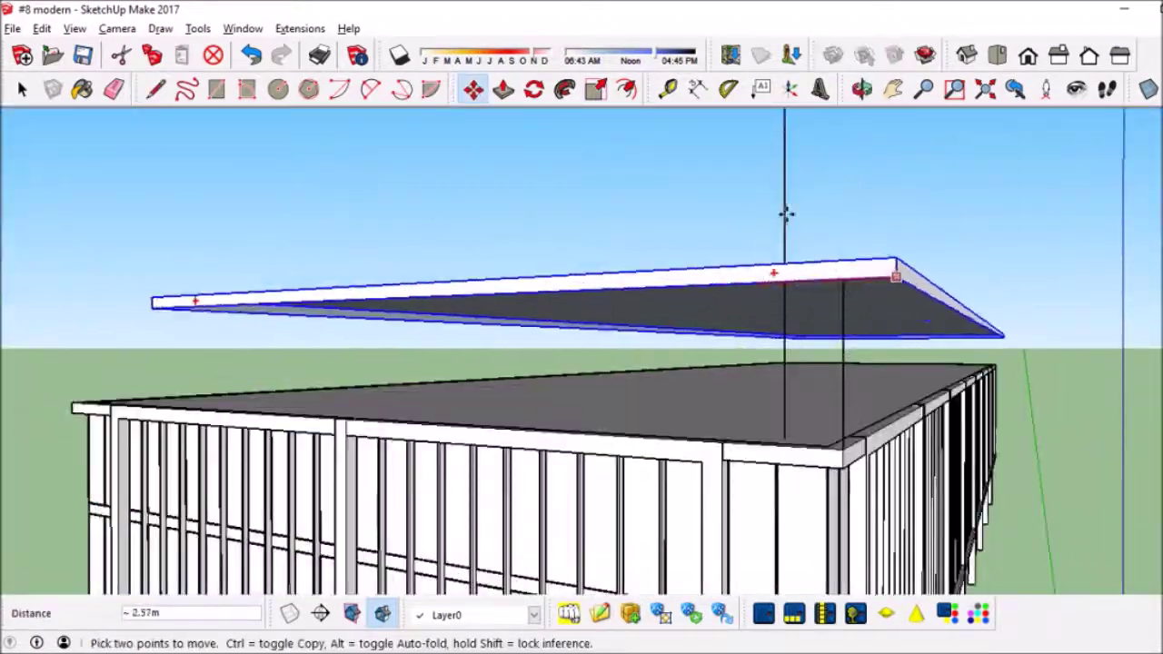
scroll(786, 214, "up", 3)
middle_click_drag(683, 345, 715, 408)
scroll(809, 430, "up", 5)
middle_click_drag(809, 430, 645, 353)
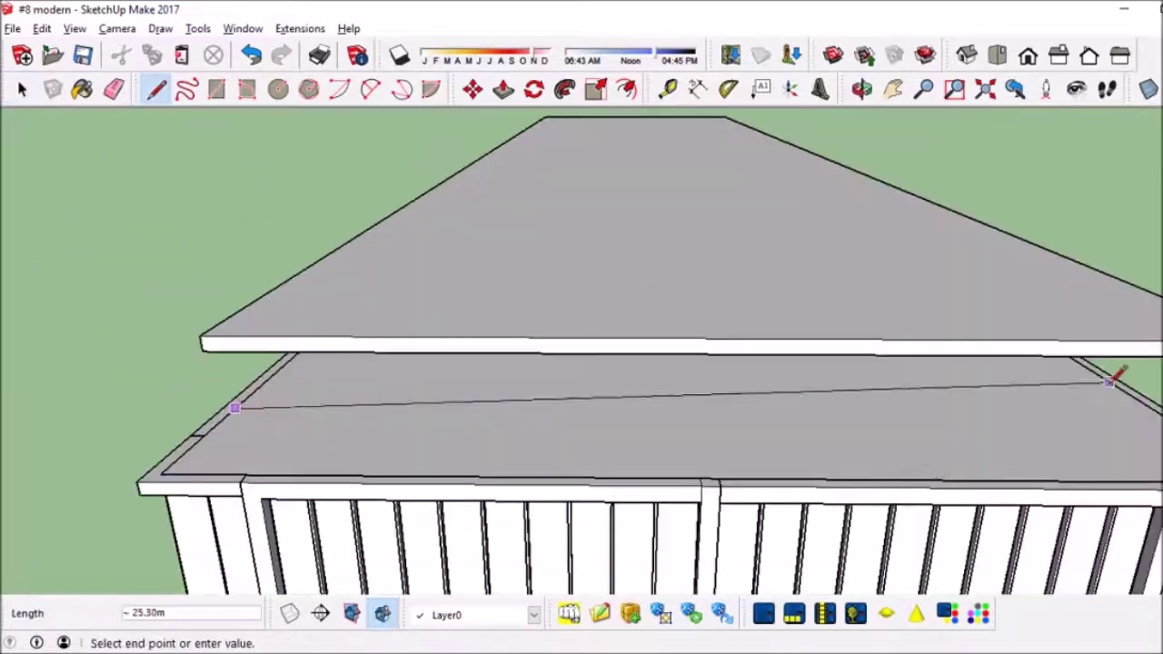
key("m")
mouse_move(708, 343)
middle_mouse_down()
mouse_move(686, 431)
mouse_move(285, 530)
middle_mouse_up()
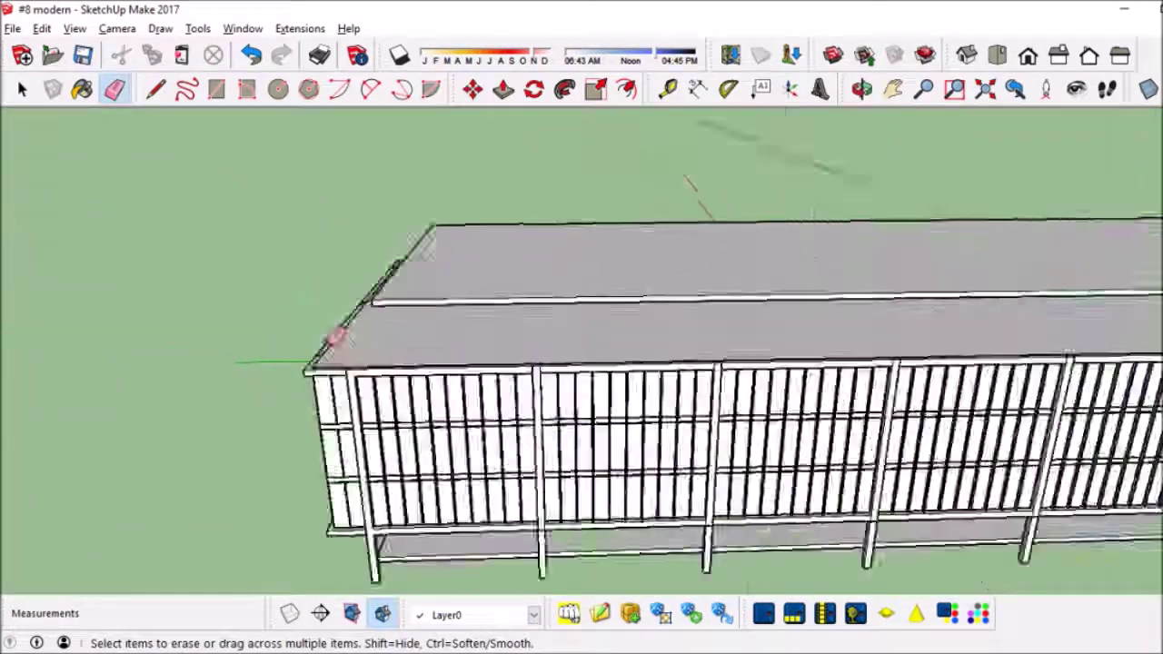
middle_click_drag(980, 344, 314, 400)
left_click(431, 327)
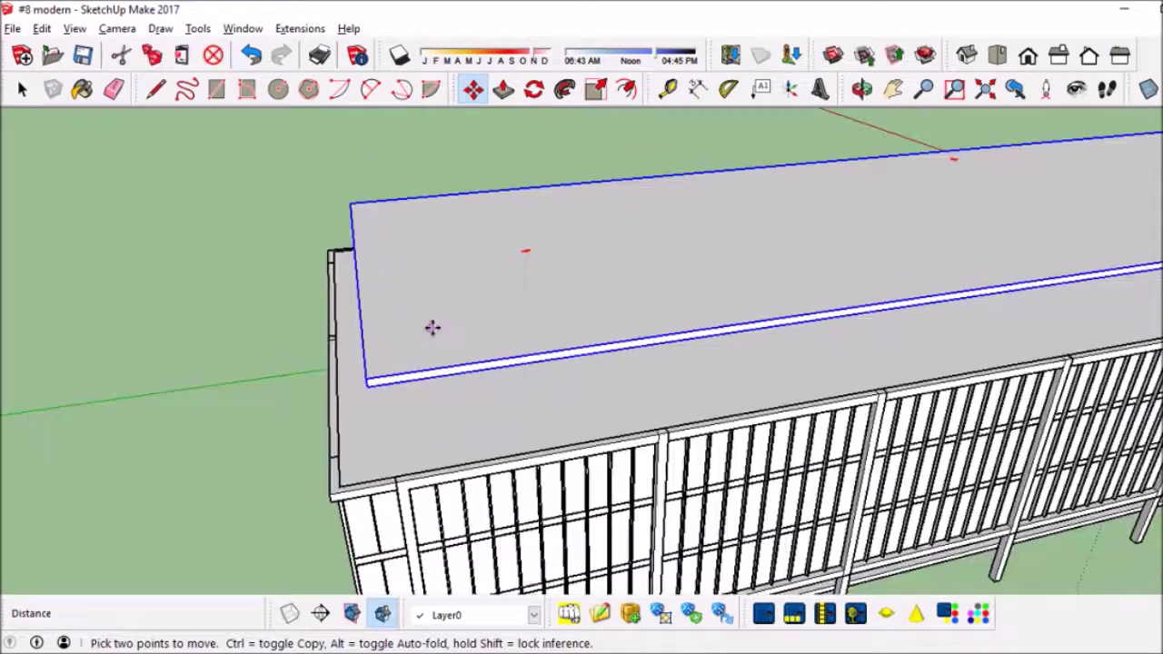
Step: Orbit to a level front view and paste a copy of the fin panel under the roof slab
scroll(657, 371, "up", 5)
key("p")
scroll(624, 391, "down", 5)
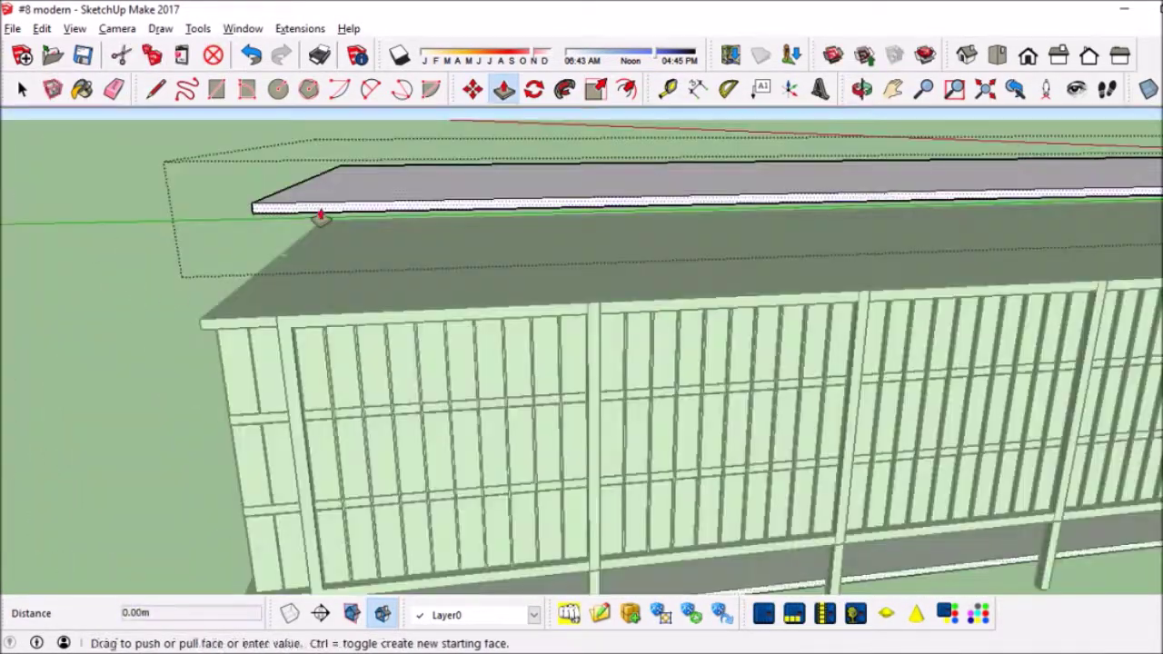
middle_click_drag(320, 216, 697, 393)
middle_click_drag(220, 142, 855, 321)
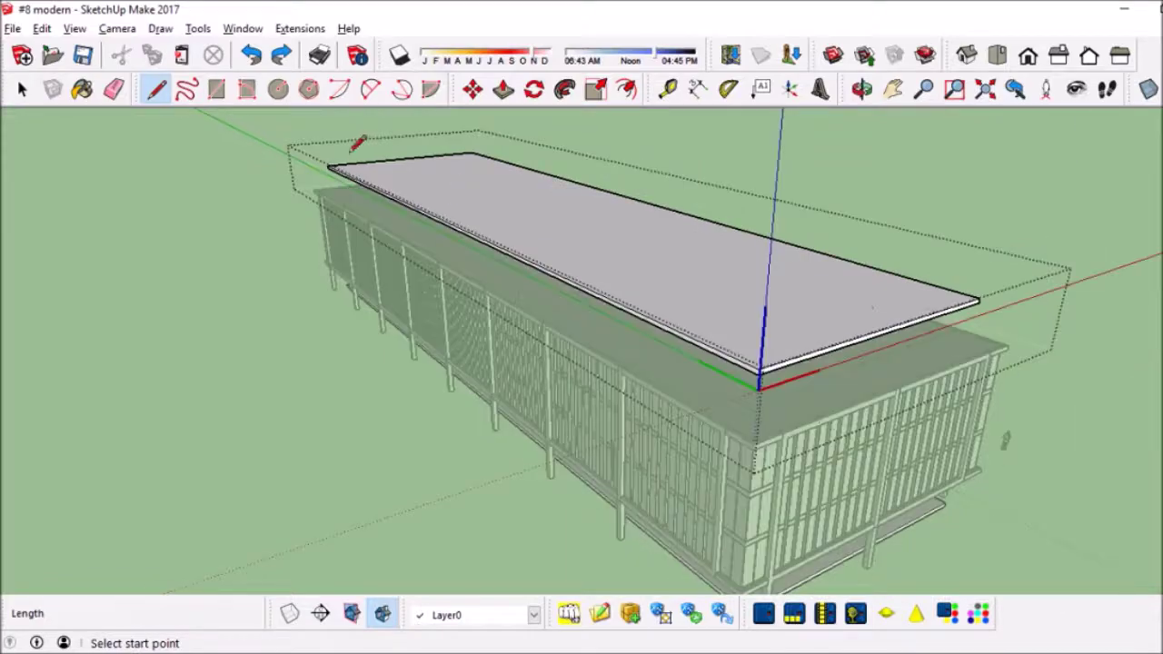
middle_click_drag(778, 350, 636, 309)
key("space")
scroll(575, 296, "up", 3)
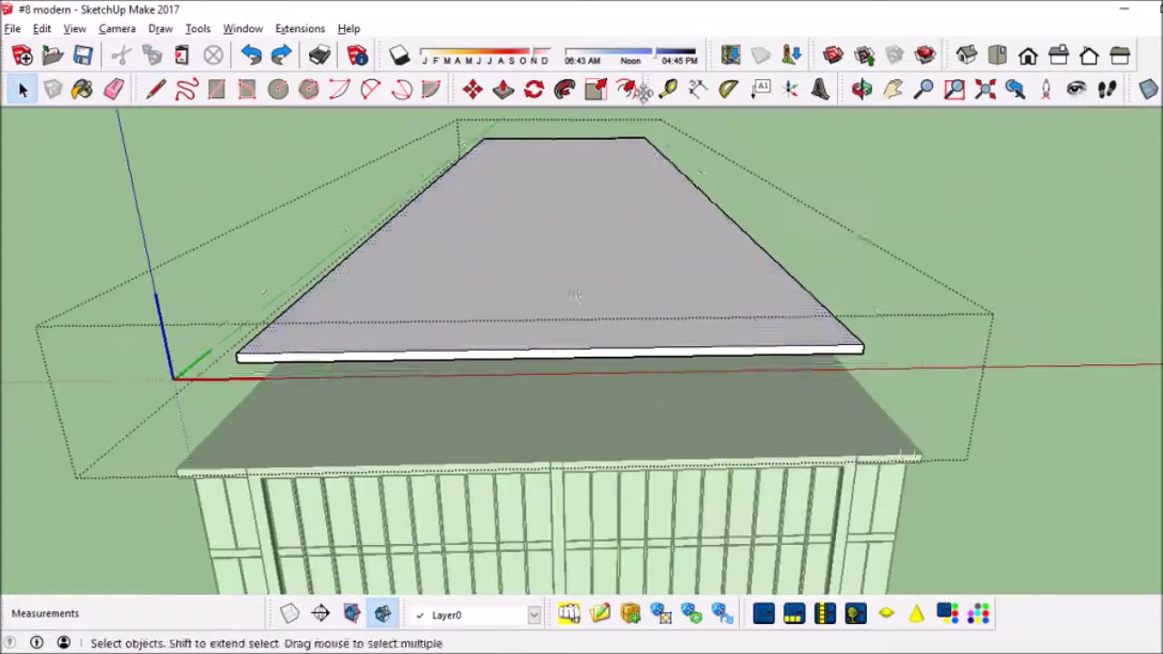
mouse_move(291, 448)
middle_mouse_down()
mouse_move(446, 343)
mouse_move(551, 174)
mouse_move(455, 273)
middle_mouse_up()
key("ctrl+v")
left_click(282, 289)
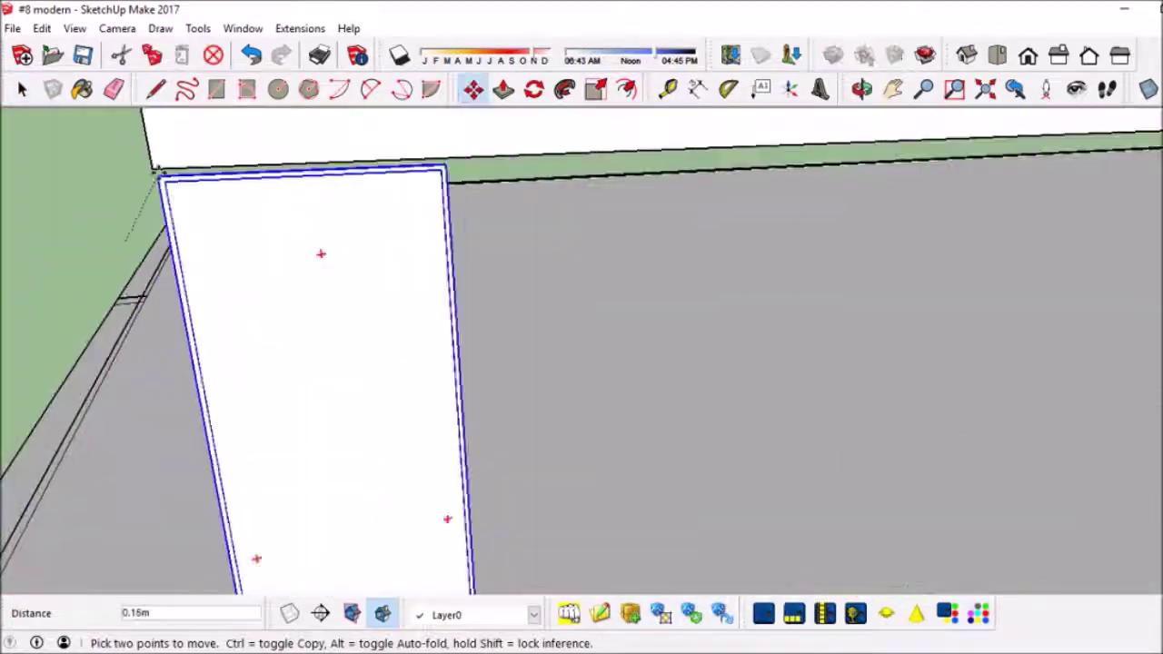
Step: Move the pasted fin panel into place beneath the roof and check the fins along the building edge
middle_click_drag(281, 289, 282, 289)
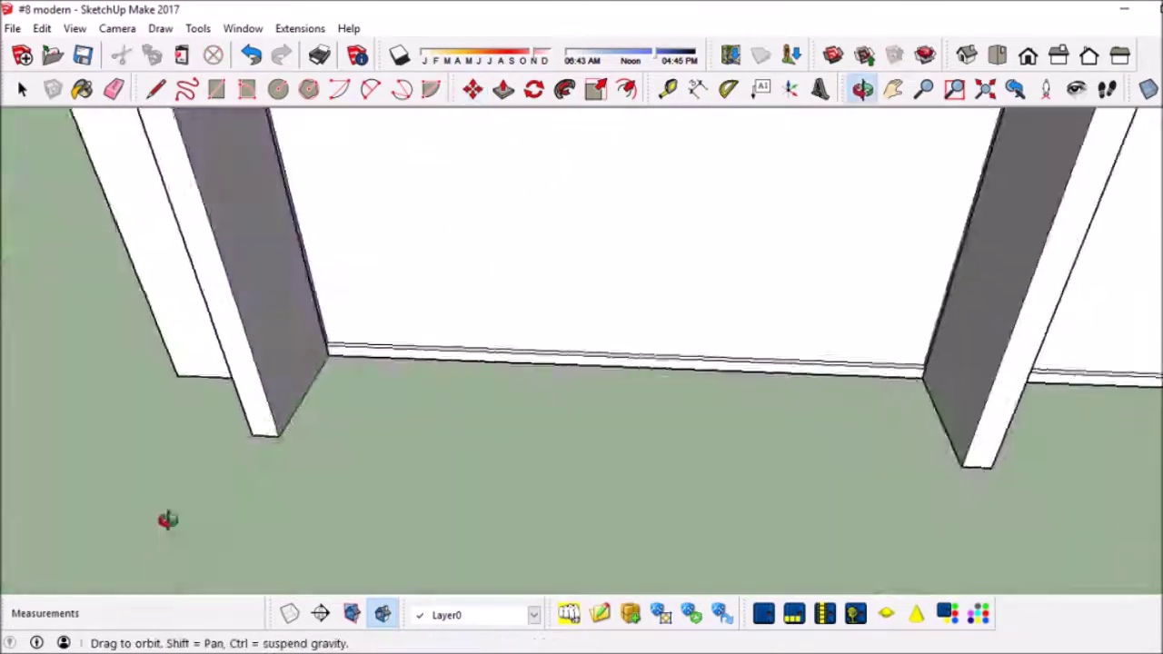
middle_click_drag(169, 519, 671, 250)
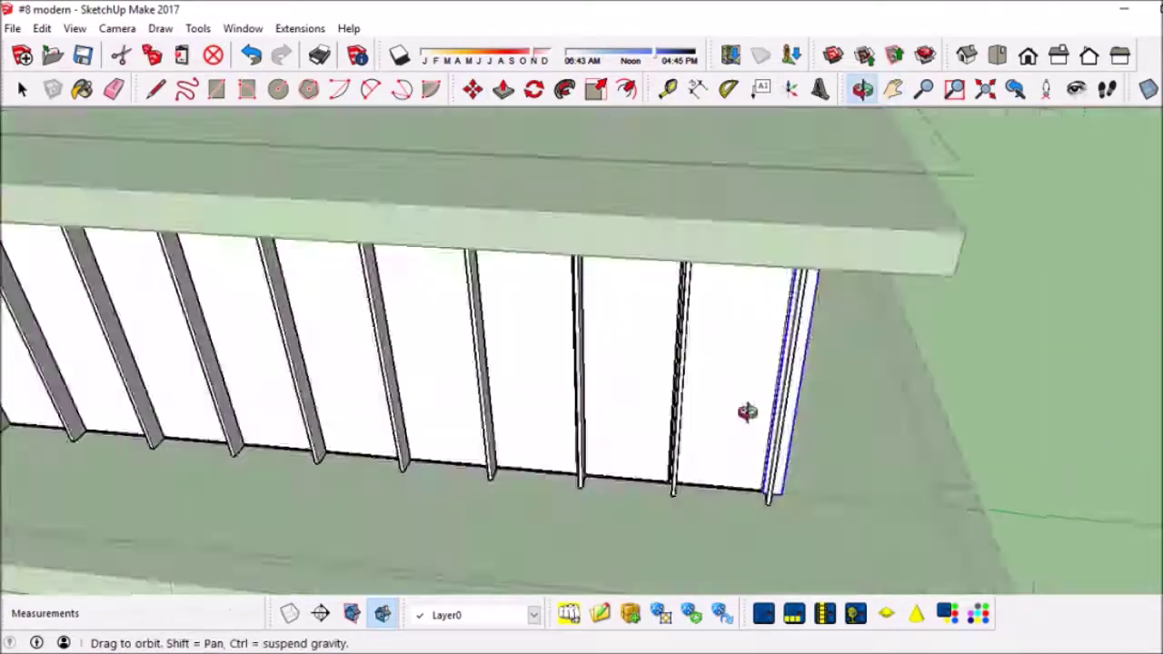
middle_click_drag(747, 412, 536, 318, "shift")
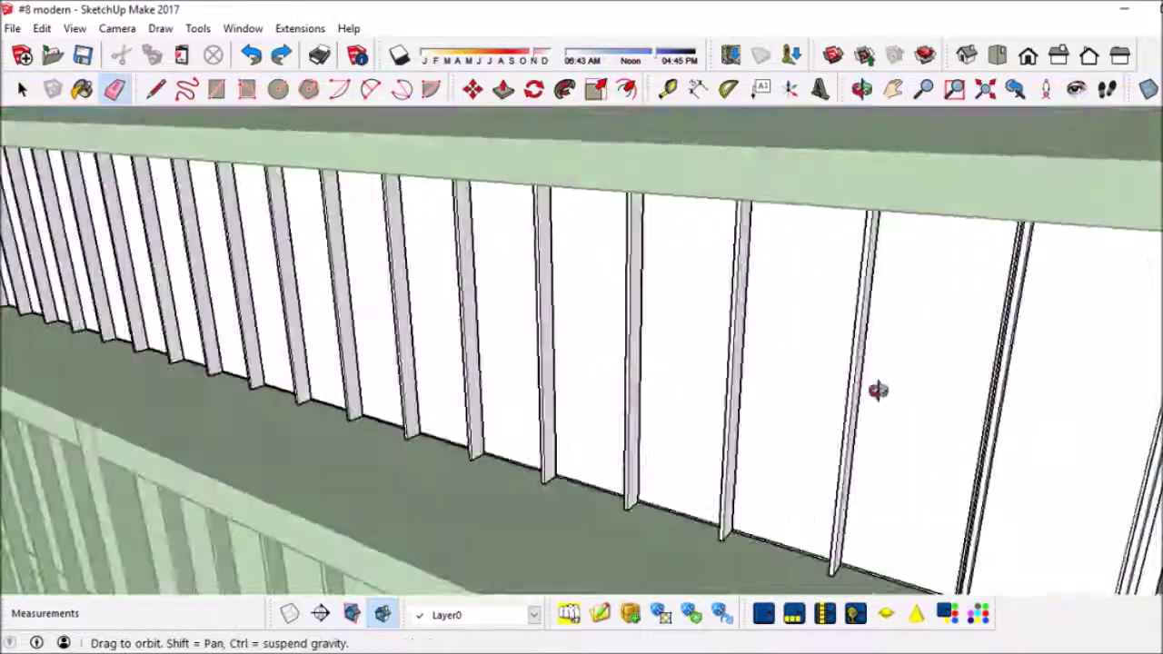
middle_click_drag(878, 391, 963, 446)
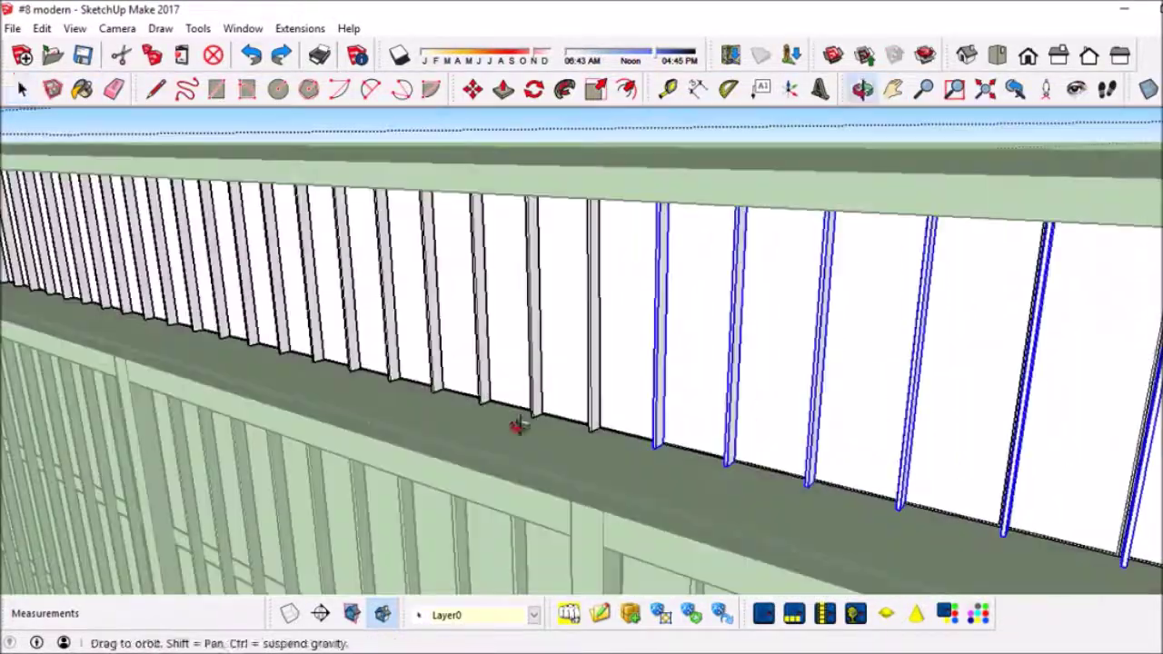
scroll(679, 393, "up", 5)
key("e")
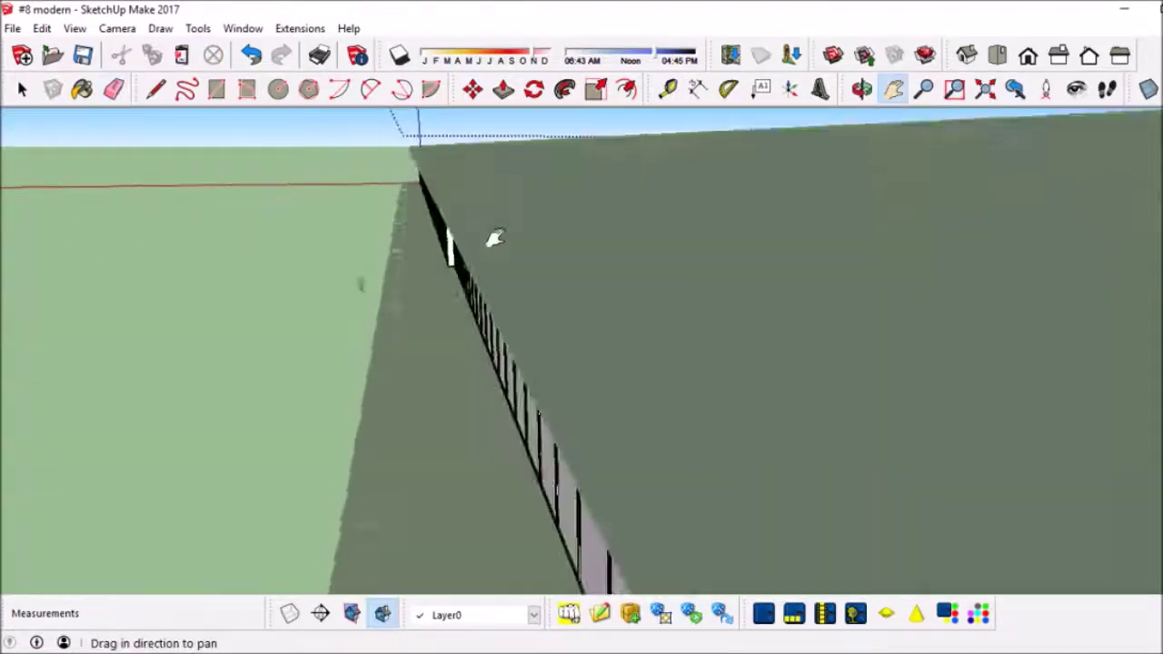
Step: Push/Pull the roof slab's side edge face to trim the overhang above the fin row
middle_click_drag(494, 238, 434, 237)
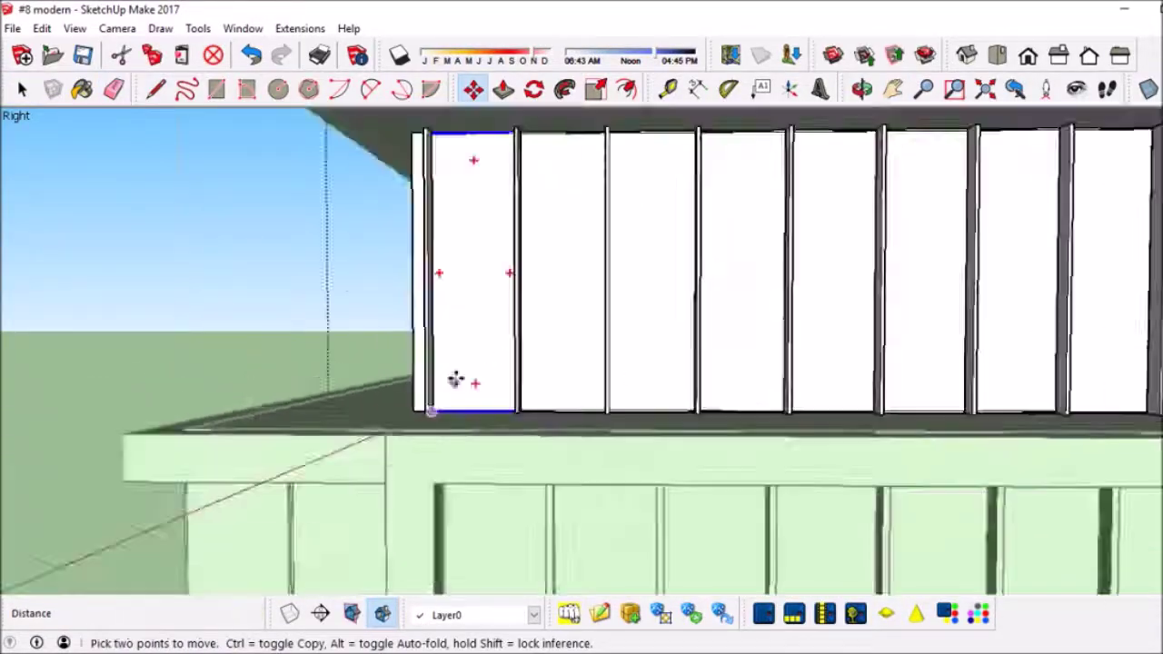
scroll(953, 330, "down", 5)
middle_click_drag(953, 329, 582, 592)
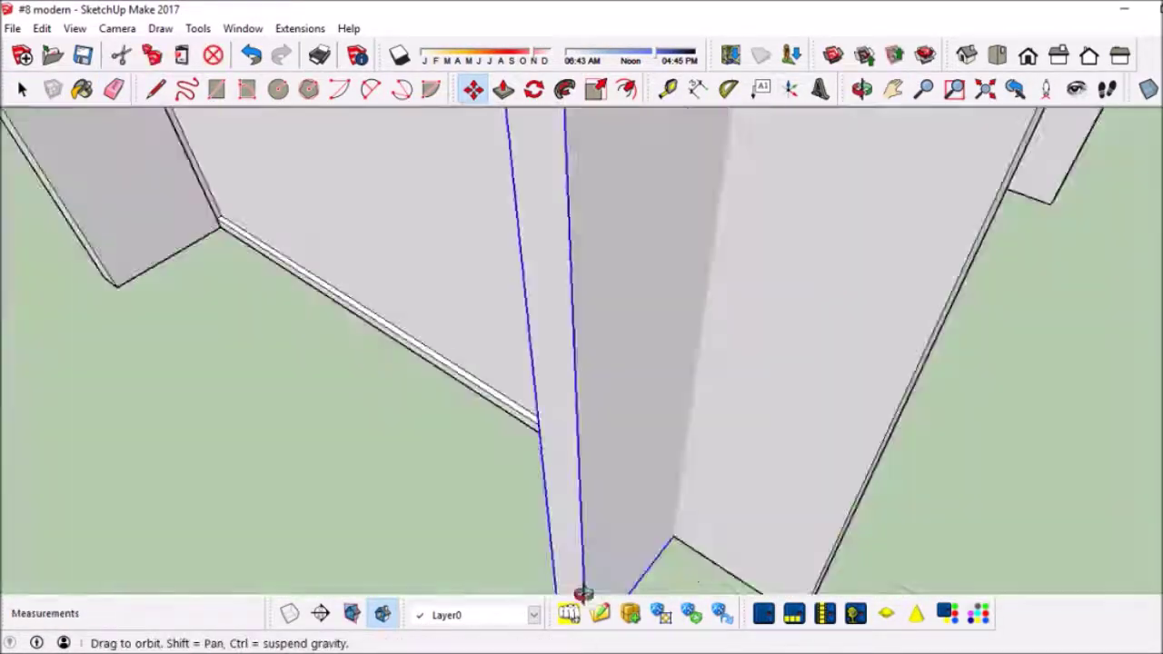
scroll(631, 252, "down", 5)
scroll(400, 483, "down", 3)
scroll(458, 260, "down", 3)
scroll(439, 495, "up", 5)
key("p")
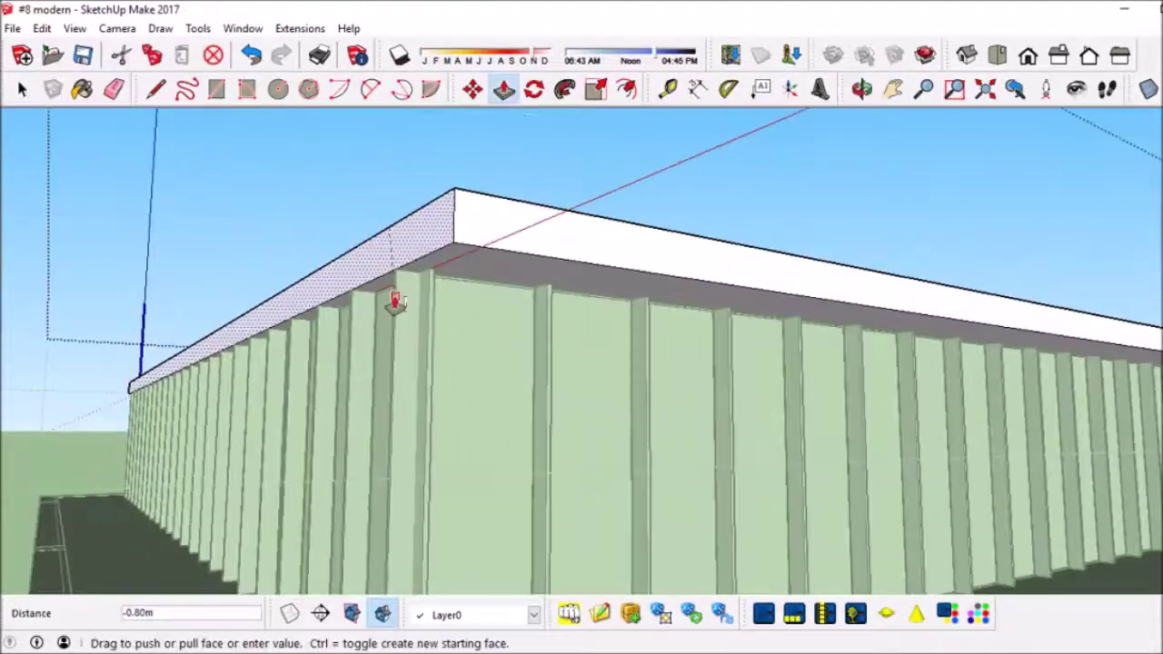
left_click(384, 269)
scroll(794, 330, "down", 5)
scroll(346, 366, "up", 5)
Step: Push/Pull the roof slab's front edge face as well to tidy the overhang
left_click(345, 367)
scroll(675, 317, "up", 5)
scroll(507, 327, "down", 3)
left_click(533, 442)
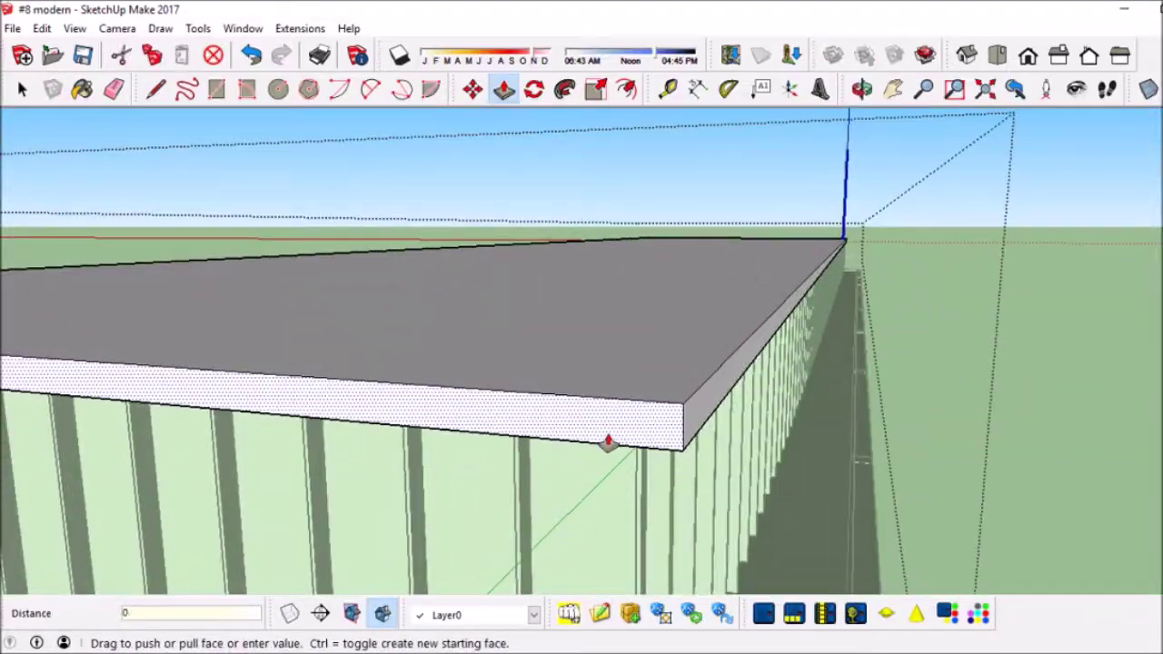
left_click(608, 442)
scroll(581, 333, "down", 5)
key("space")
scroll(582, 364, "up", 5)
middle_click_drag(582, 364, 779, 514)
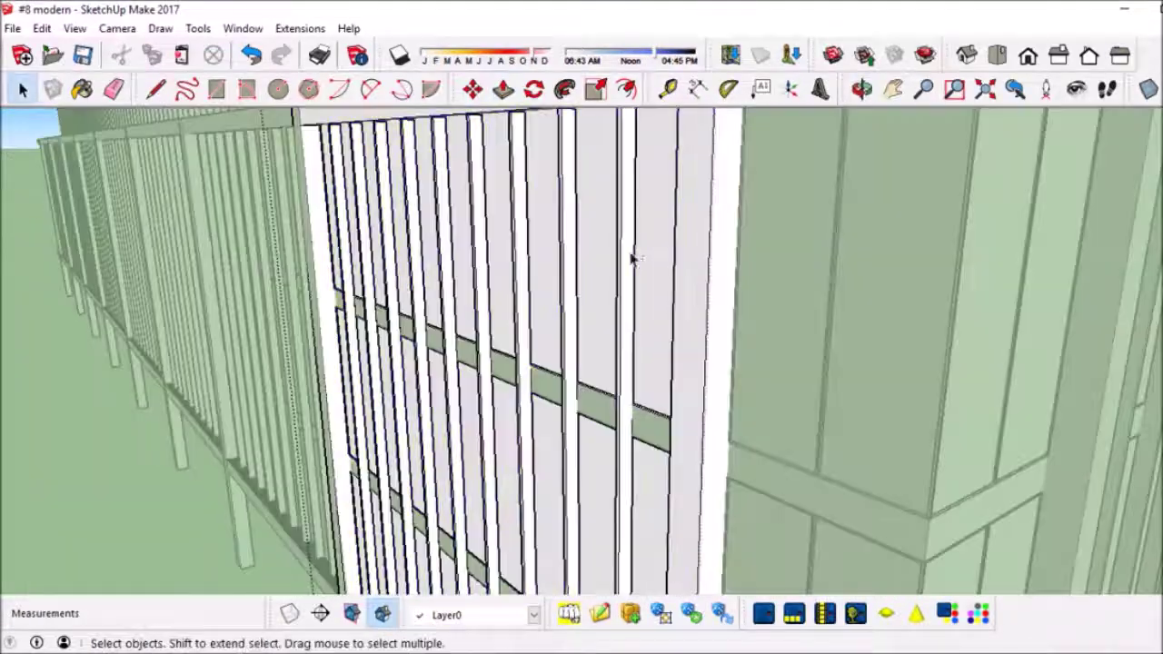
Step: Orbit and zoom out to review the roof and the column beside the fin row
scroll(798, 300, "down", 5)
scroll(602, 337, "up", 4)
scroll(613, 441, "up", 4)
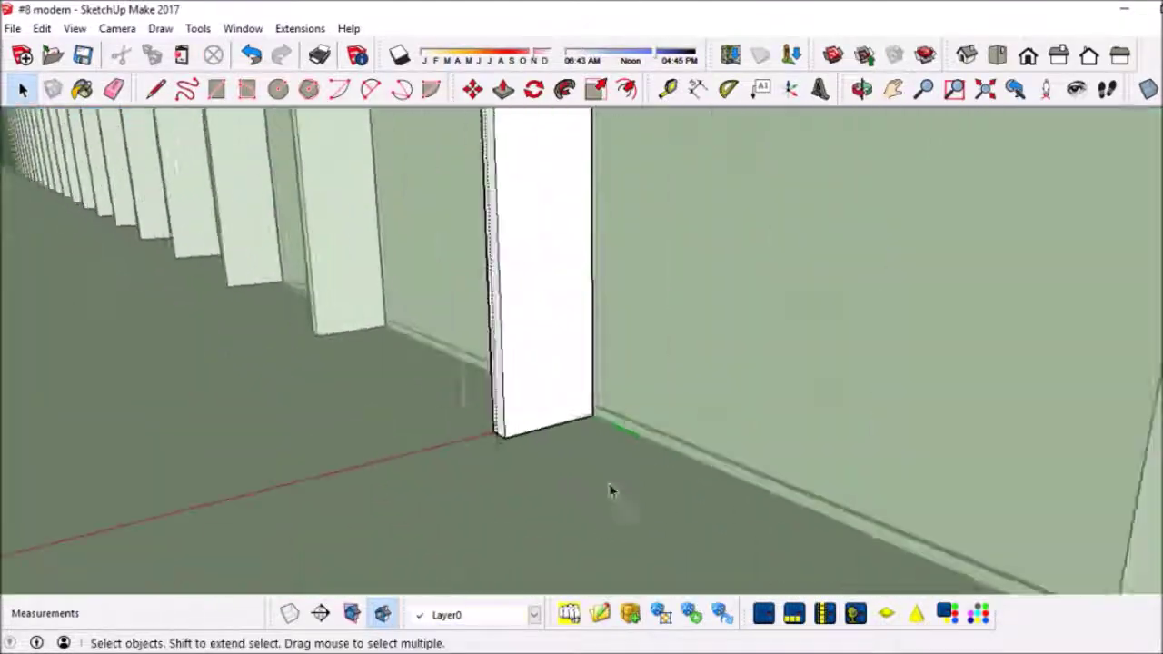
key("p")
scroll(718, 375, "down", 2)
scroll(519, 470, "up", 3)
scroll(779, 428, "down", 3)
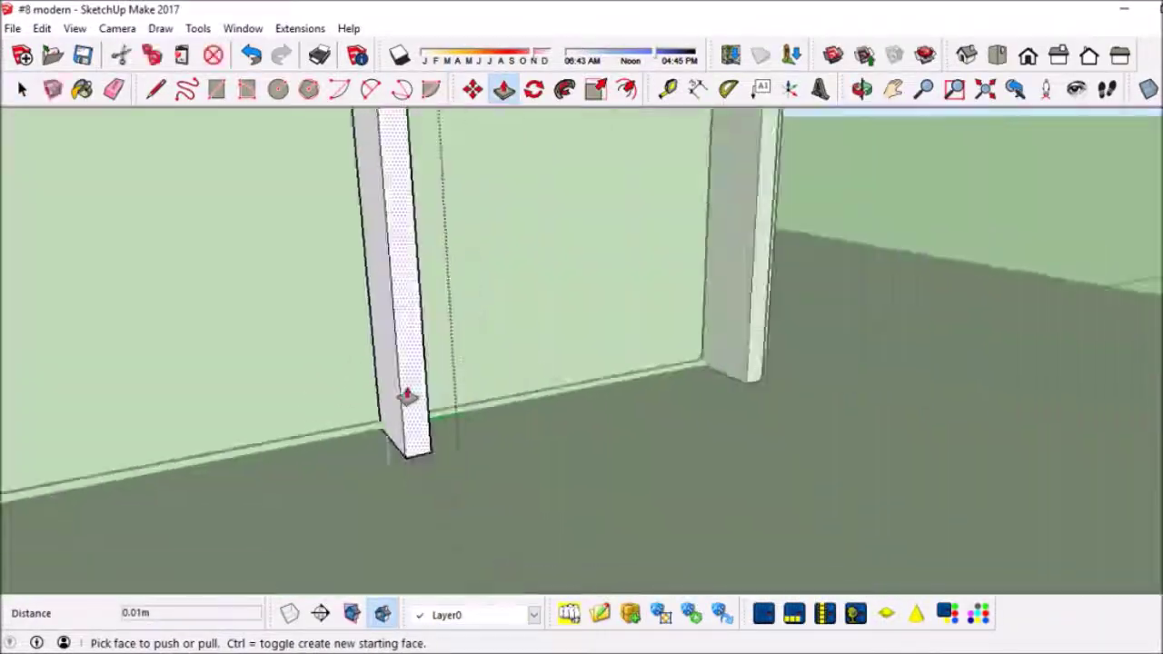
key("space")
middle_click_drag(363, 369, 636, 447)
scroll(400, 390, "up", 3)
scroll(381, 348, "up", 2)
scroll(409, 227, "down", 5)
key("p")
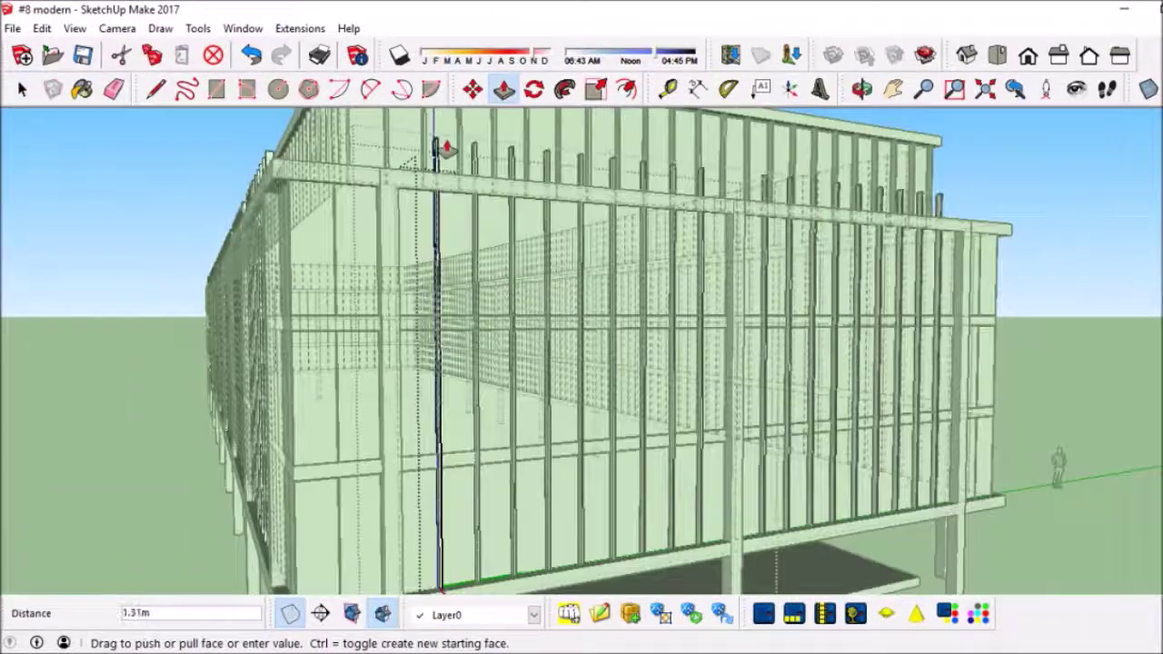
scroll(439, 306, "up", 3)
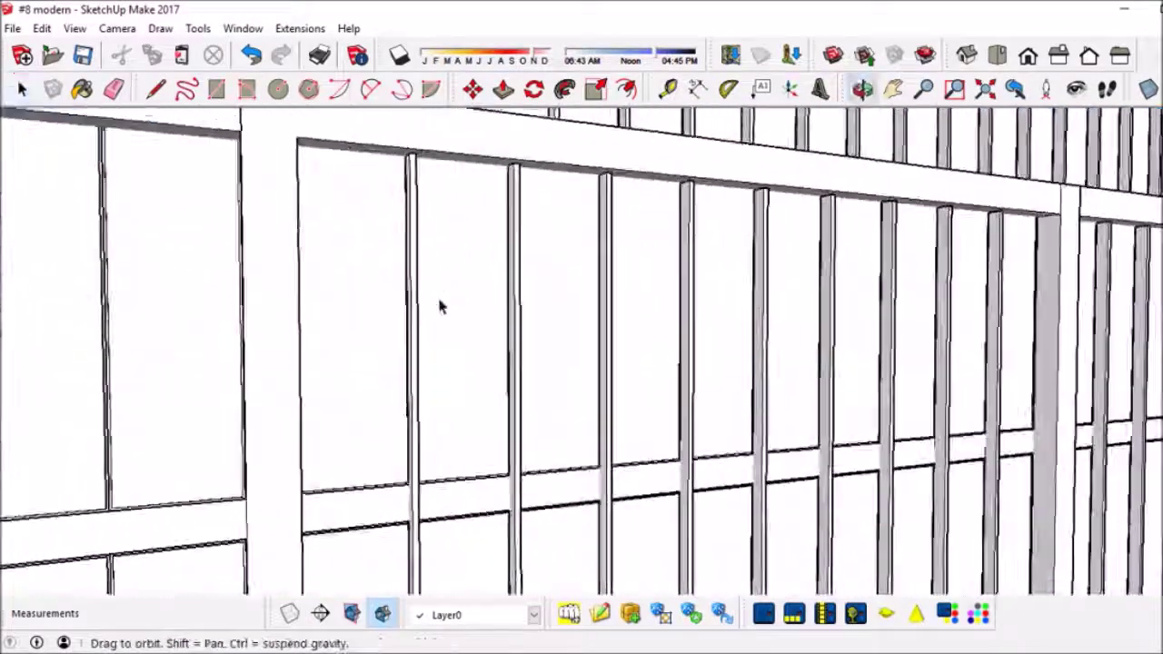
scroll(385, 156, "down", 5)
scroll(376, 428, "up", 5)
scroll(571, 468, "down", 5)
Step: Start a line on the column side face, then cancel the unfinished line
key("l")
scroll(409, 364, "up", 5)
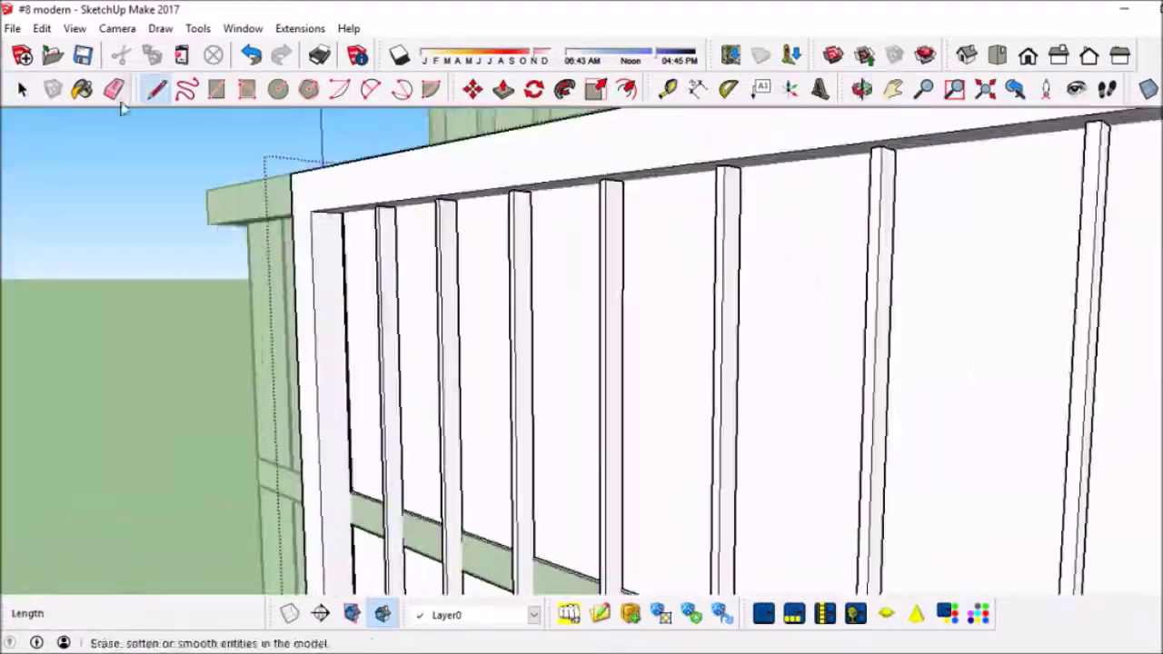
scroll(454, 332, "down", 5)
scroll(382, 318, "up", 5)
left_click(335, 251)
key("Escape")
scroll(195, 148, "up", 2)
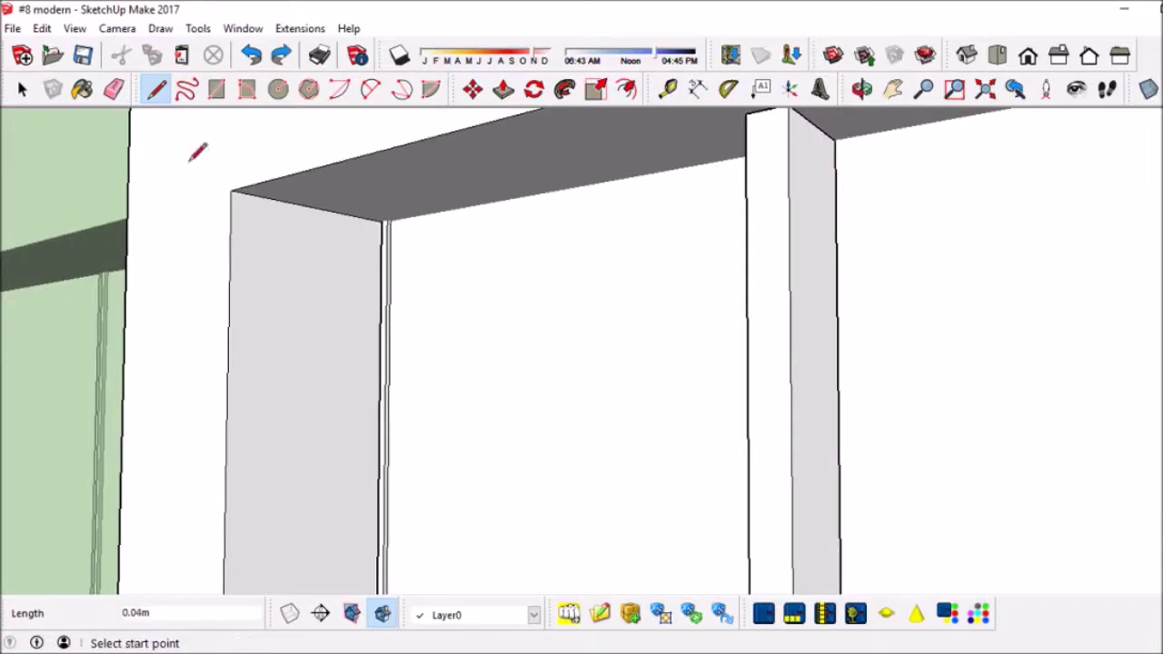
scroll(315, 205, "up", 2)
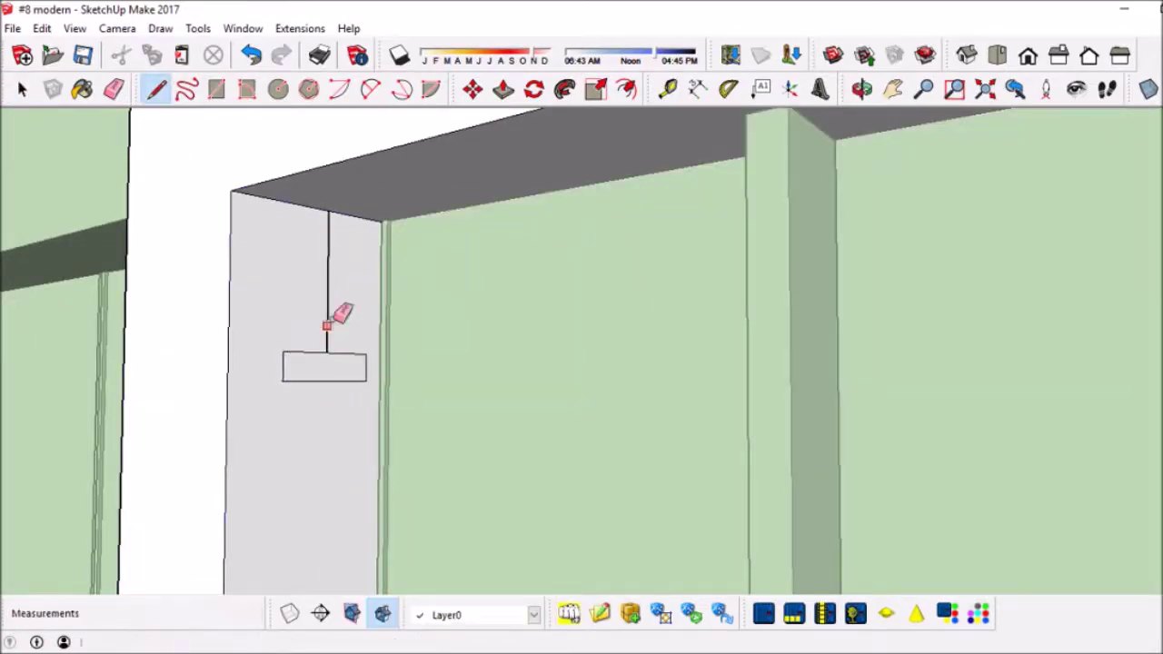
Step: Orbit around the beam next to the column, then out to see the whole building
key("p")
scroll(732, 345, "down", 5)
middle_click_drag(732, 346, 462, 303)
scroll(779, 281, "up", 5)
middle_click_drag(778, 281, 534, 324)
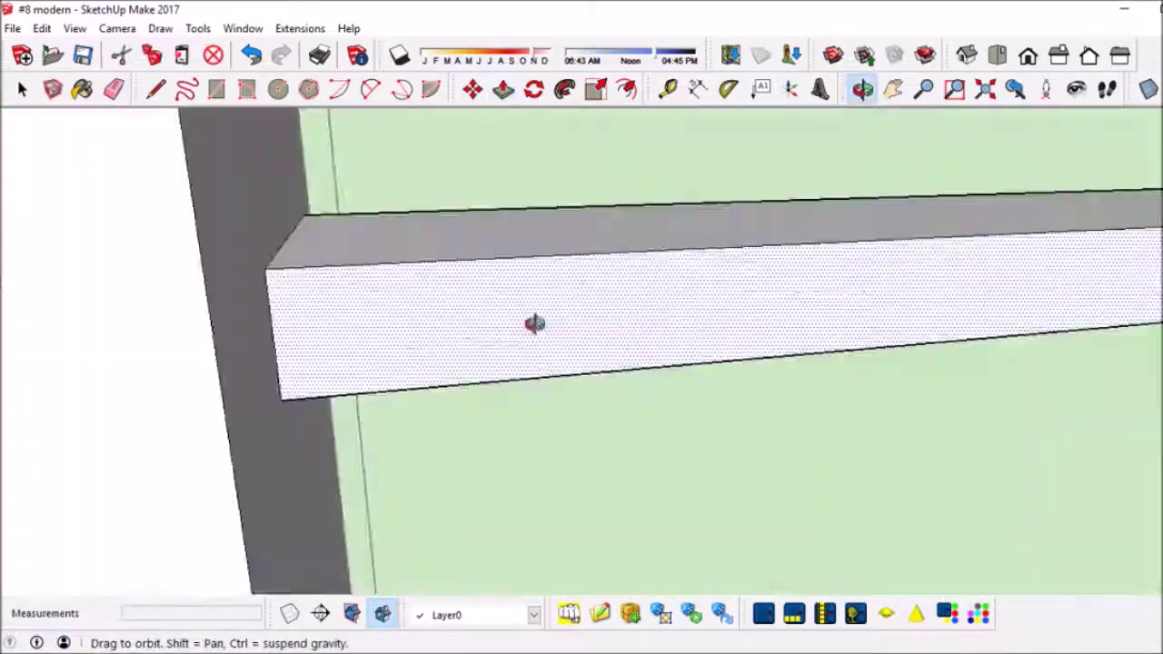
scroll(729, 301, "down", 5)
key("l")
scroll(645, 114, "up", 5)
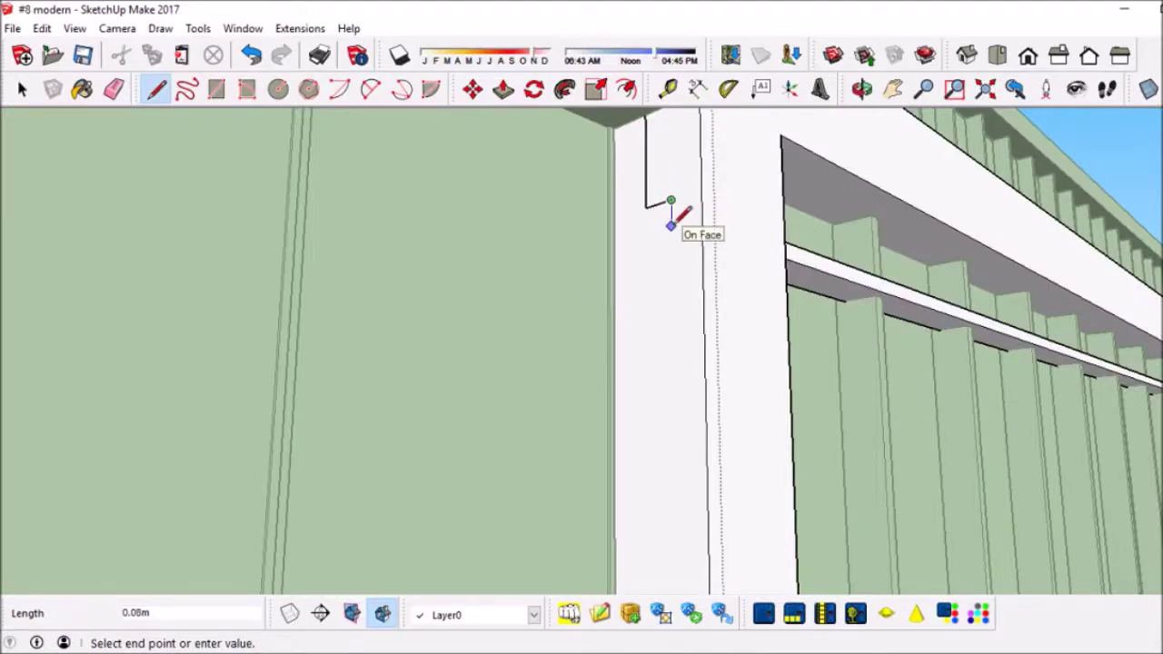
key("p")
scroll(624, 212, "down", 3)
middle_click_drag(311, 281, 597, 260)
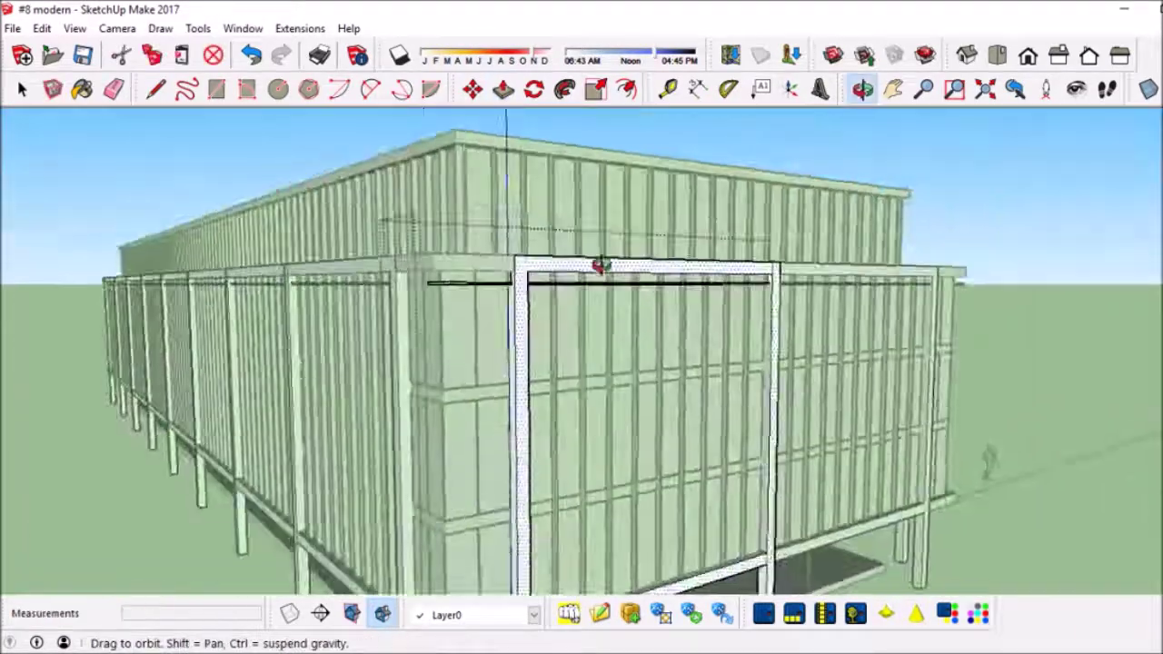
Step: Draw the first ledge-profile lines from the column corner, forming a small rectangle at the top edge
key("l")
scroll(644, 311, "up", 3)
key("e")
scroll(636, 282, "down", 3)
key("l")
scroll(628, 130, "up", 3)
scroll(581, 273, "up", 2)
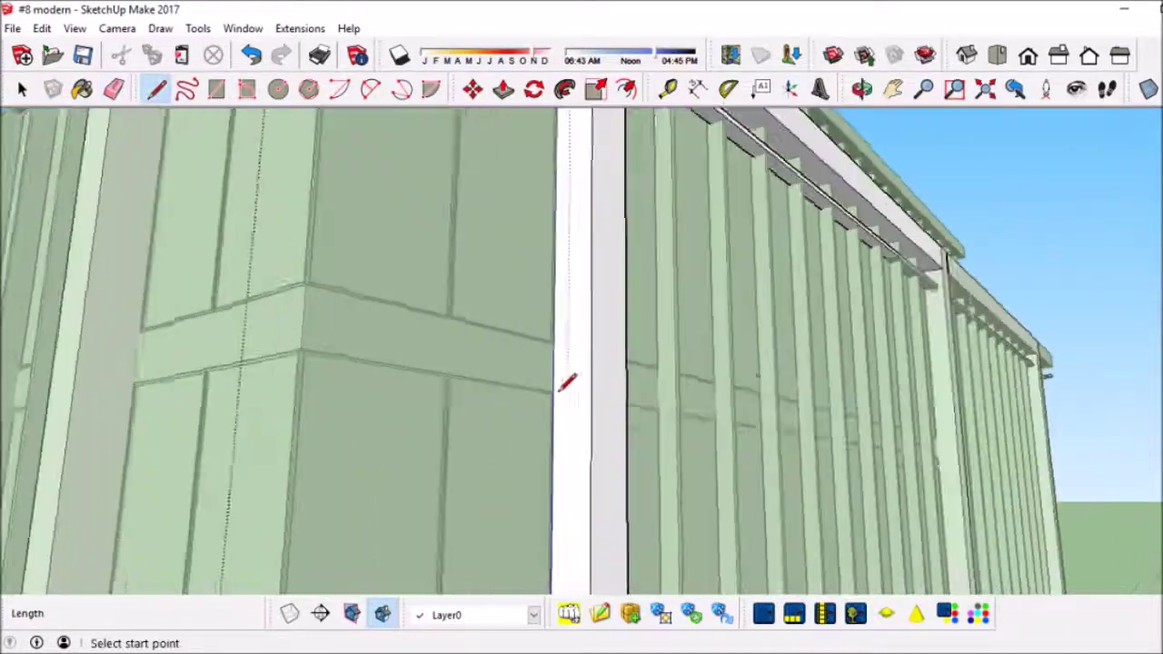
scroll(563, 273, "down", 1)
left_click(551, 209)
scroll(581, 246, "up", 2)
scroll(574, 357, "up", 2)
left_click(574, 357)
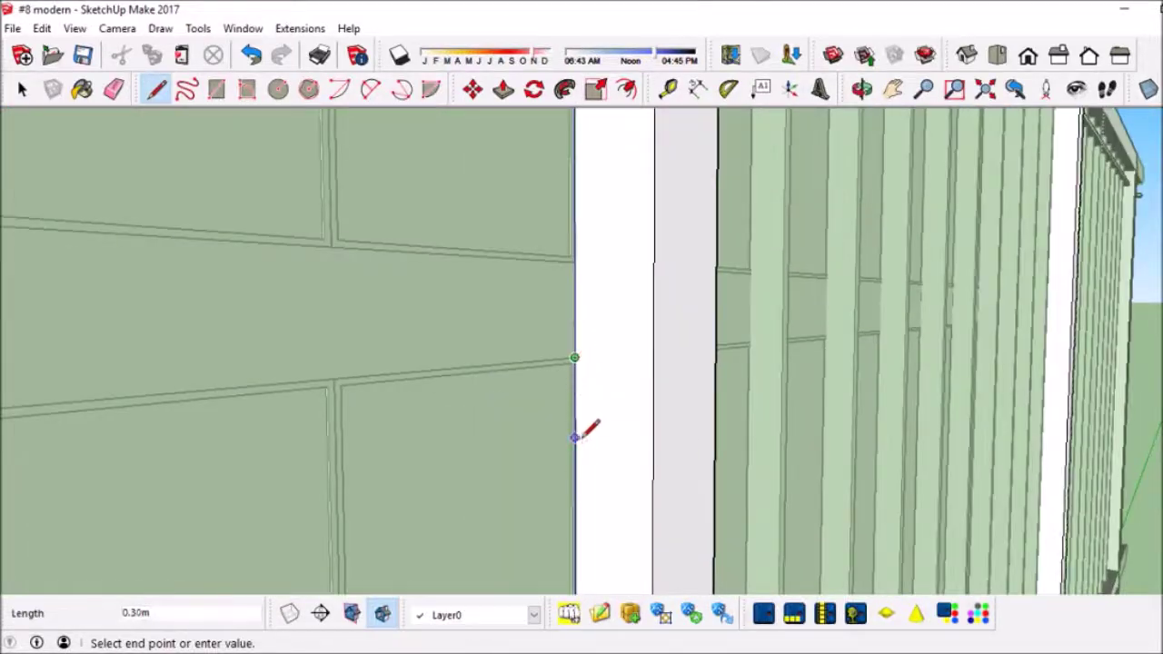
key("l")
scroll(644, 278, "down", 2)
scroll(636, 363, "up", 2)
left_click(626, 378)
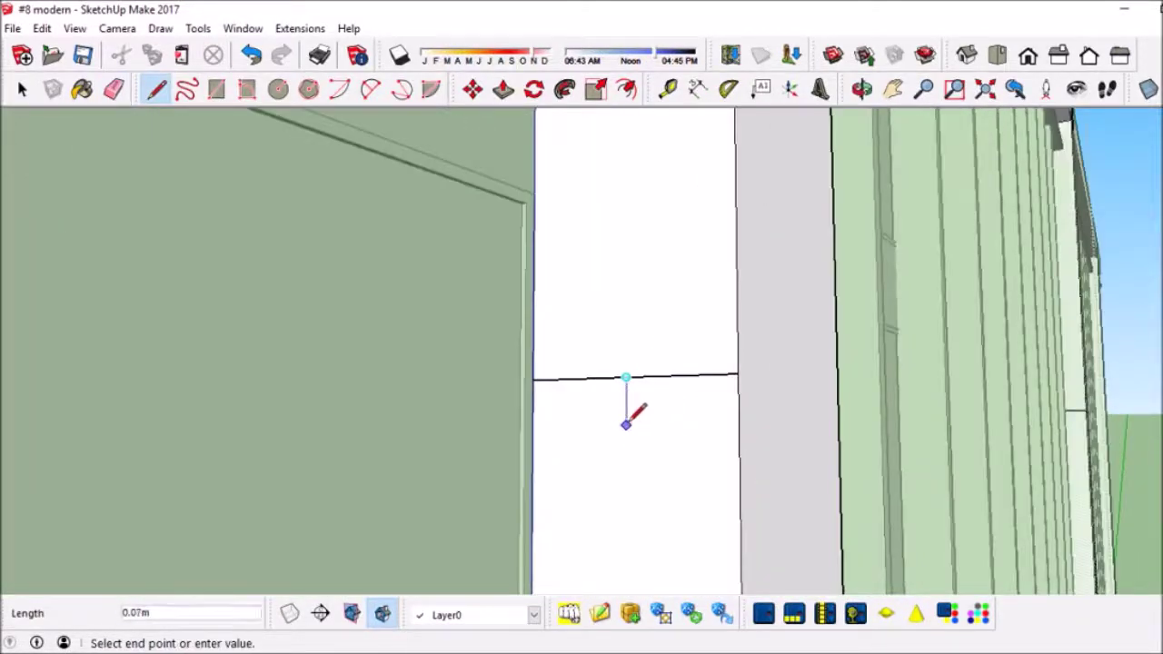
left_click(688, 375)
scroll(598, 378, "up", 2)
Step: Add the vertical and horizontal edges that complete the ledge profile on the column face
key("l")
left_click(728, 374)
middle_click_drag(791, 358, 714, 390)
mouse_move(705, 348)
middle_mouse_down()
mouse_move(688, 362)
mouse_move(749, 384)
middle_mouse_up()
key("ctrl+z")
left_click(742, 391)
left_click(754, 364)
scroll(683, 428, "down", 3)
left_click(683, 428)
scroll(536, 453, "up", 3)
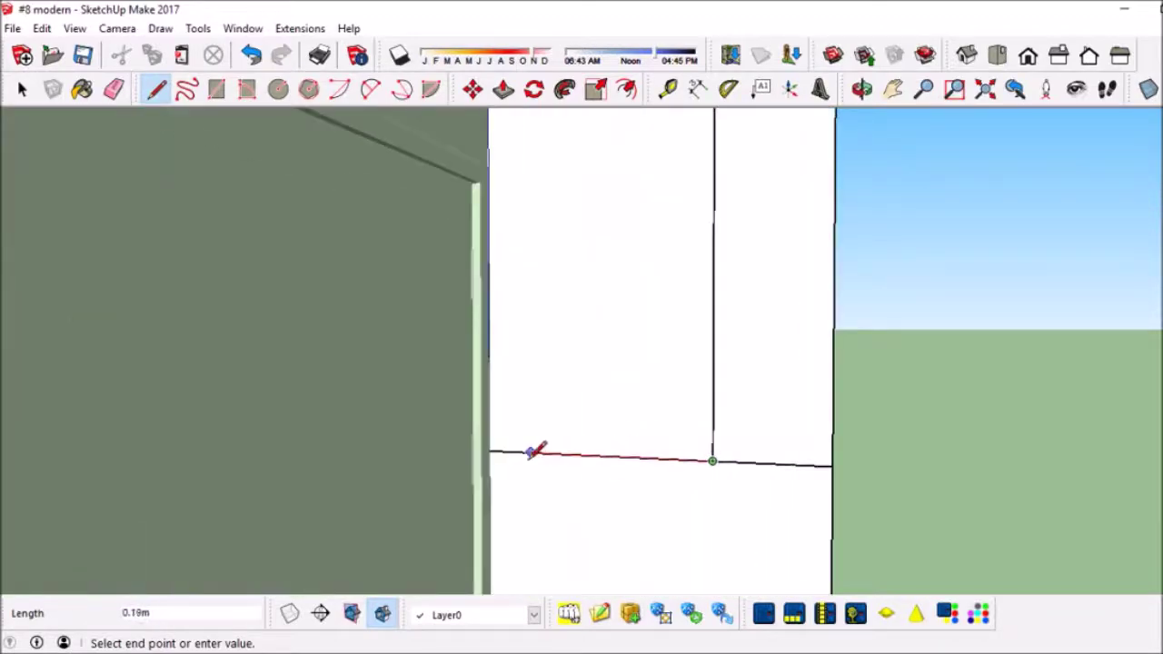
scroll(699, 423, "down", 3)
Step: Draw another line across the white column face, then start one on the column's other side
key("l")
scroll(740, 161, "up", 3)
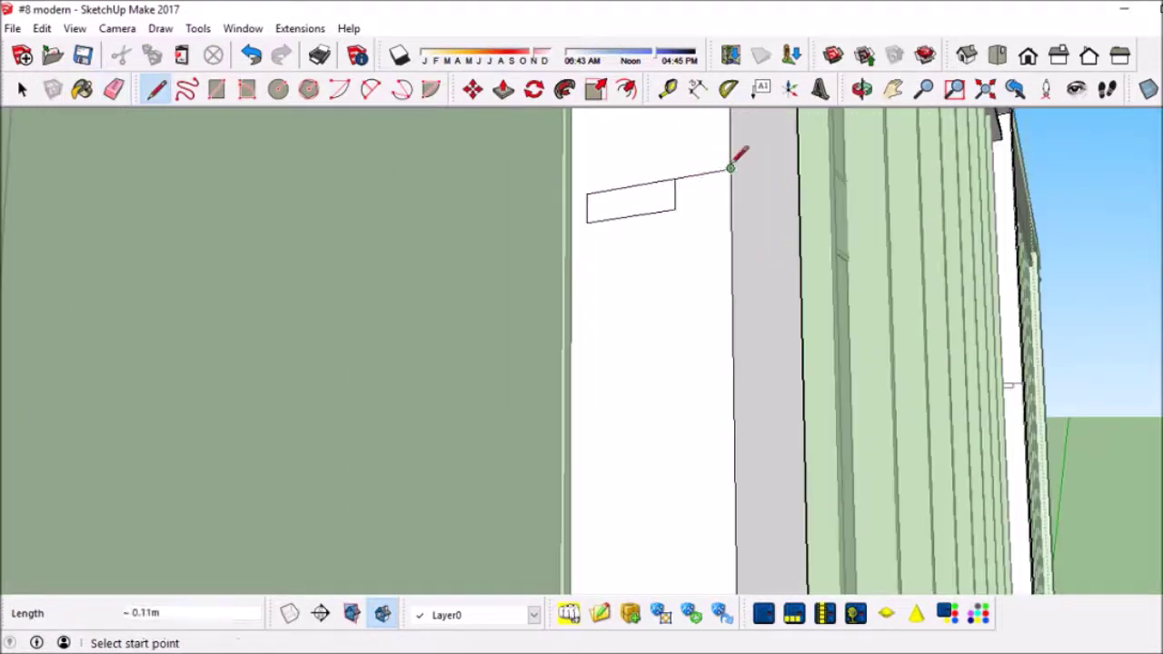
left_click(740, 161)
scroll(982, 260, "up", 2)
left_click(846, 324)
key("space")
scroll(887, 317, "down", 3)
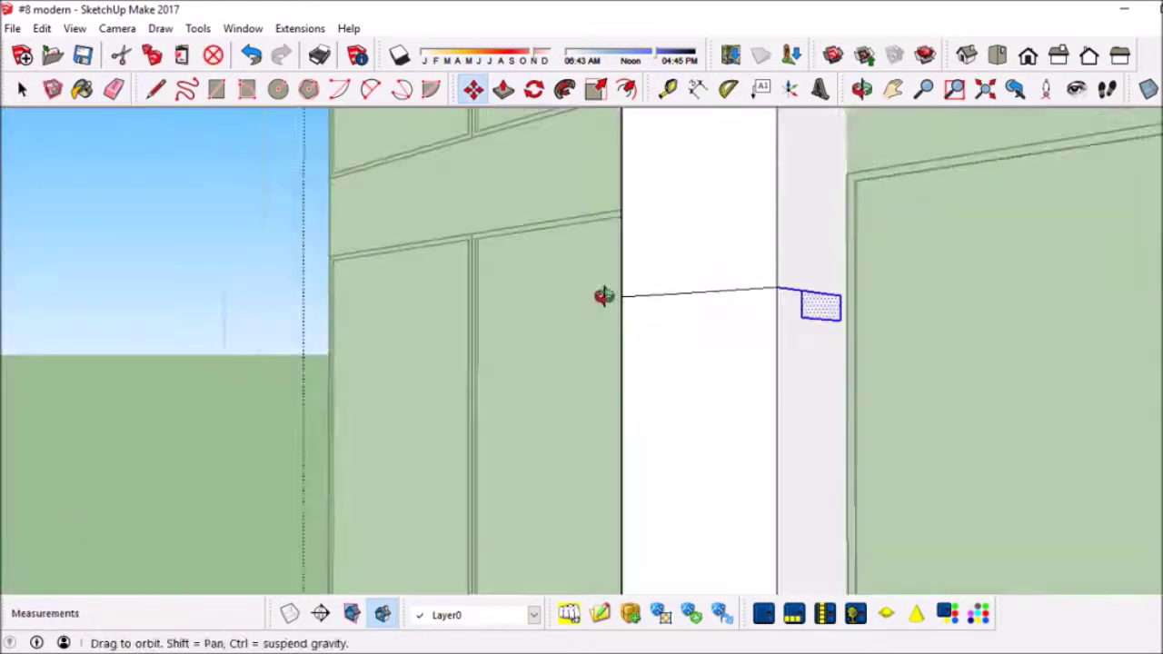
middle_click_drag(779, 363, 447, 208)
key("l")
scroll(475, 322, "down", 3)
scroll(681, 333, "up", 3)
left_click(681, 333)
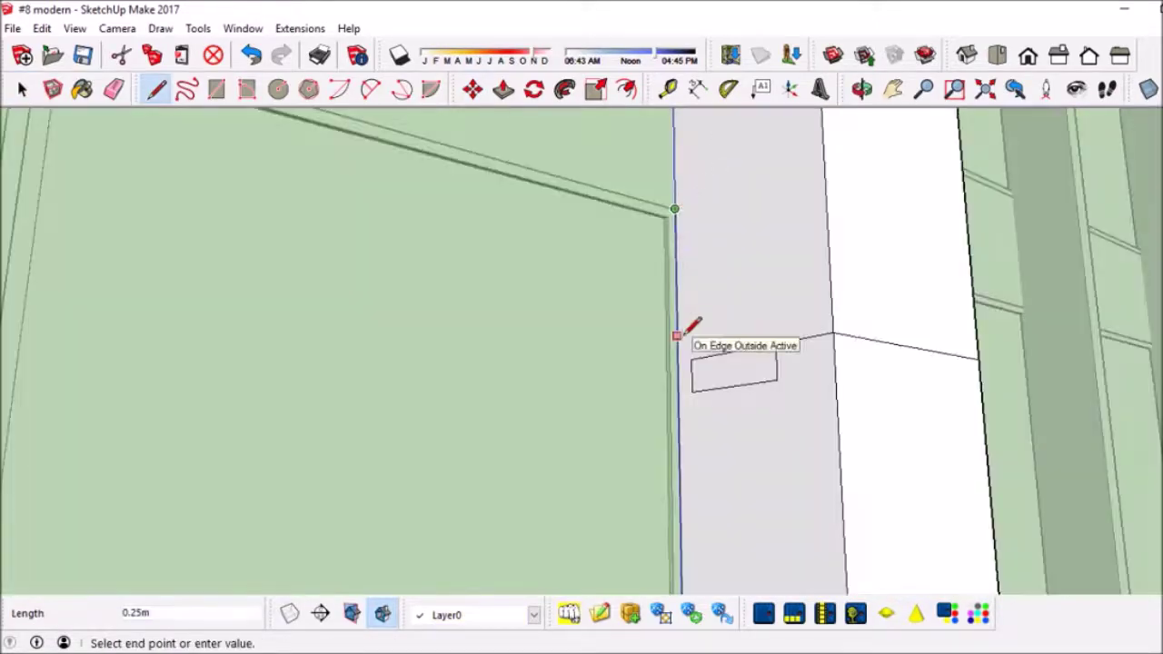
scroll(691, 446, "down", 3)
scroll(724, 370, "up", 3)
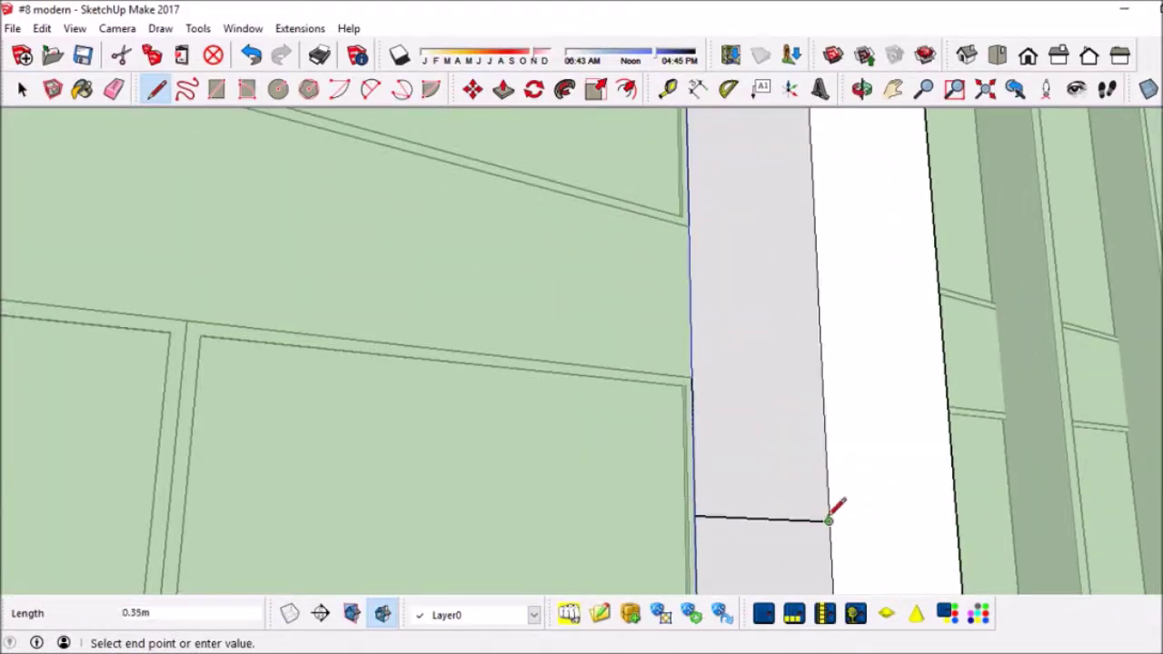
key("space")
scroll(669, 212, "down", 3)
scroll(760, 280, "up", 3)
Step: Copy the ledge profile 3.50m along the column with Ctrl+Move
key("m")
key("ctrl")
left_click(921, 327)
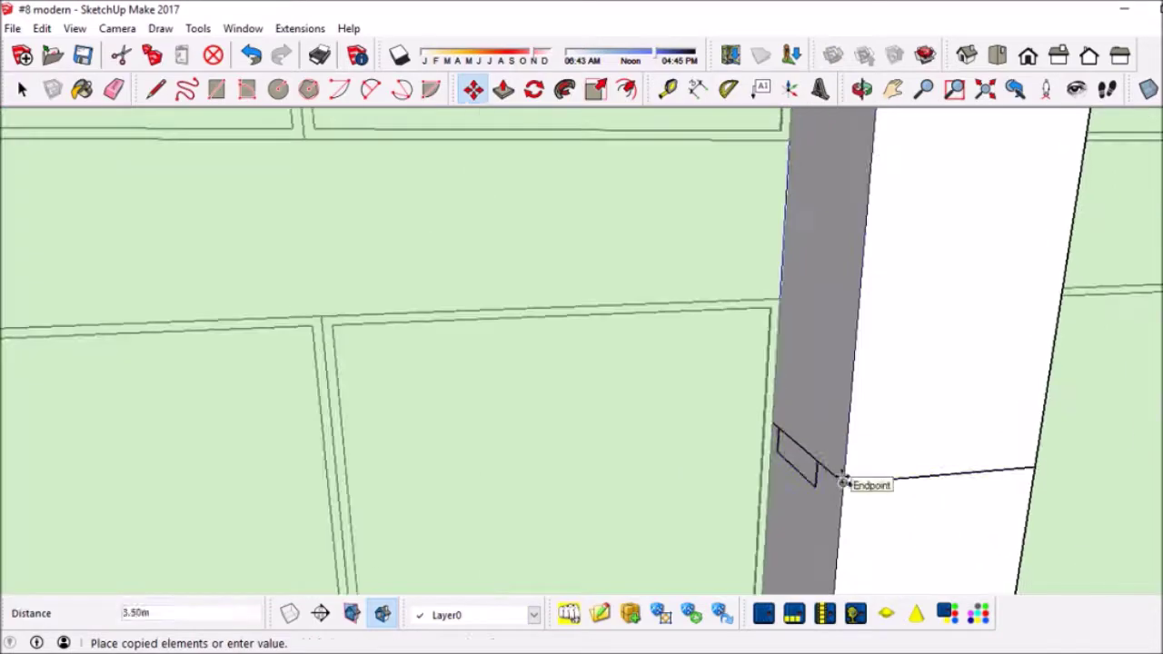
left_click(843, 482)
Step: Push/Pull the rectangle face out into a thin horizontal ledge bar
key("e")
key("p")
scroll(431, 291, "down", 3)
left_click(720, 278)
middle_click_drag(720, 278, 686, 278)
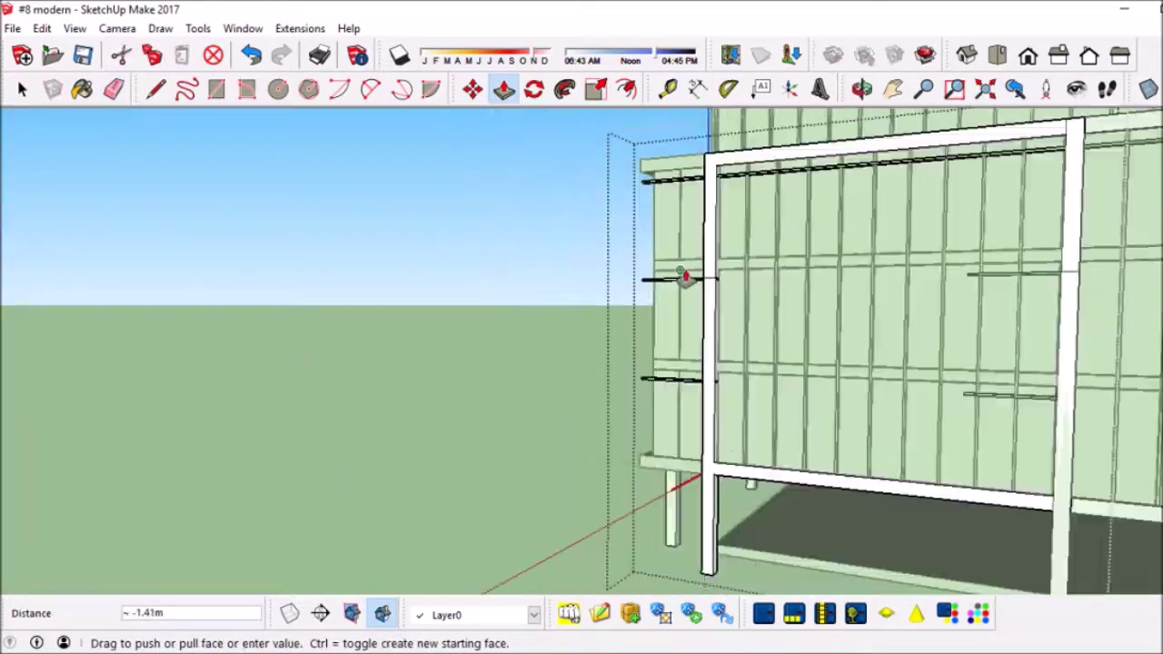
Step: Finish the current ledge extrusion and orbit around to the building's corner column
left_click(686, 277)
scroll(657, 395, "up", 3)
scroll(670, 403, "down", 3)
middle_click_drag(670, 403, 636, 252)
key("e")
scroll(414, 257, "up", 3)
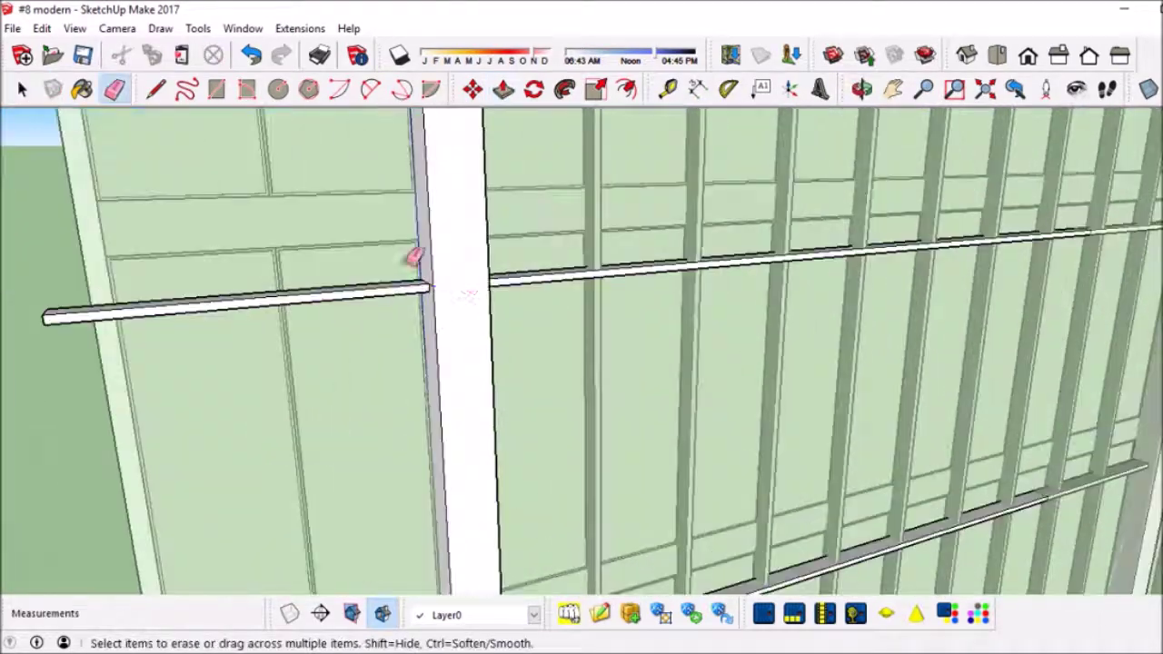
scroll(413, 257, "down", 3)
middle_click_drag(553, 306, 608, 464)
Step: Try starting a line on the column's side face, then undo it
key("space")
scroll(303, 311, "up", 5)
scroll(304, 311, "down", 5)
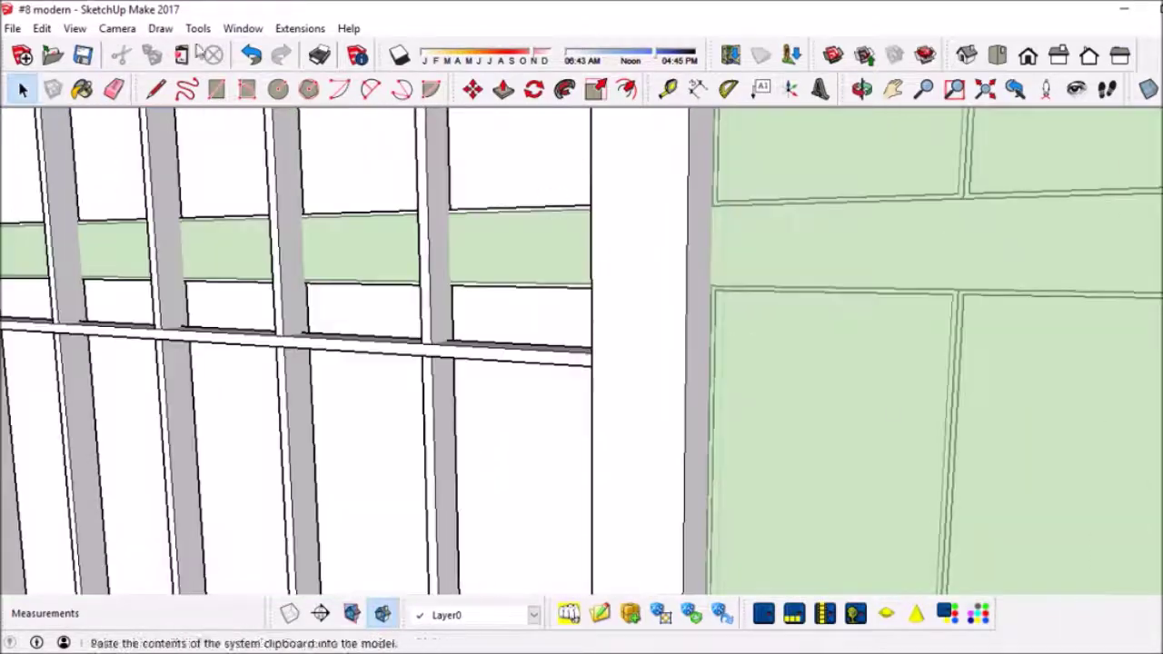
scroll(581, 363, "down", 5)
middle_click_drag(581, 363, 637, 408)
key("l")
scroll(661, 446, "up", 5)
left_click(661, 446)
scroll(620, 405, "up", 5)
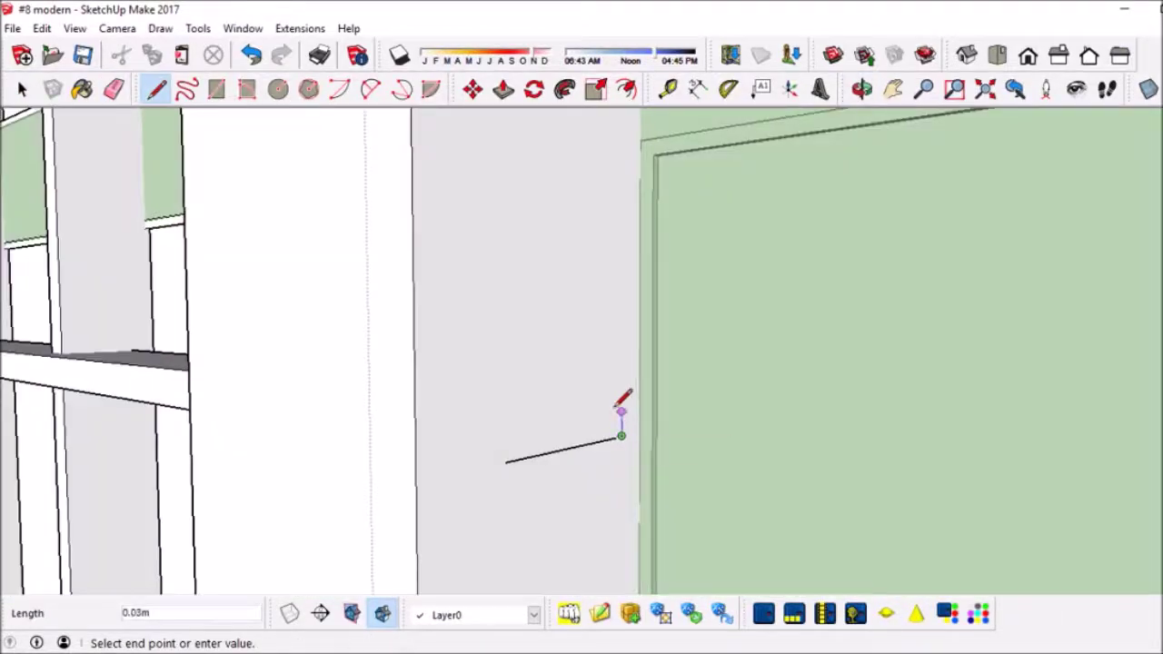
key("ctrl+z")
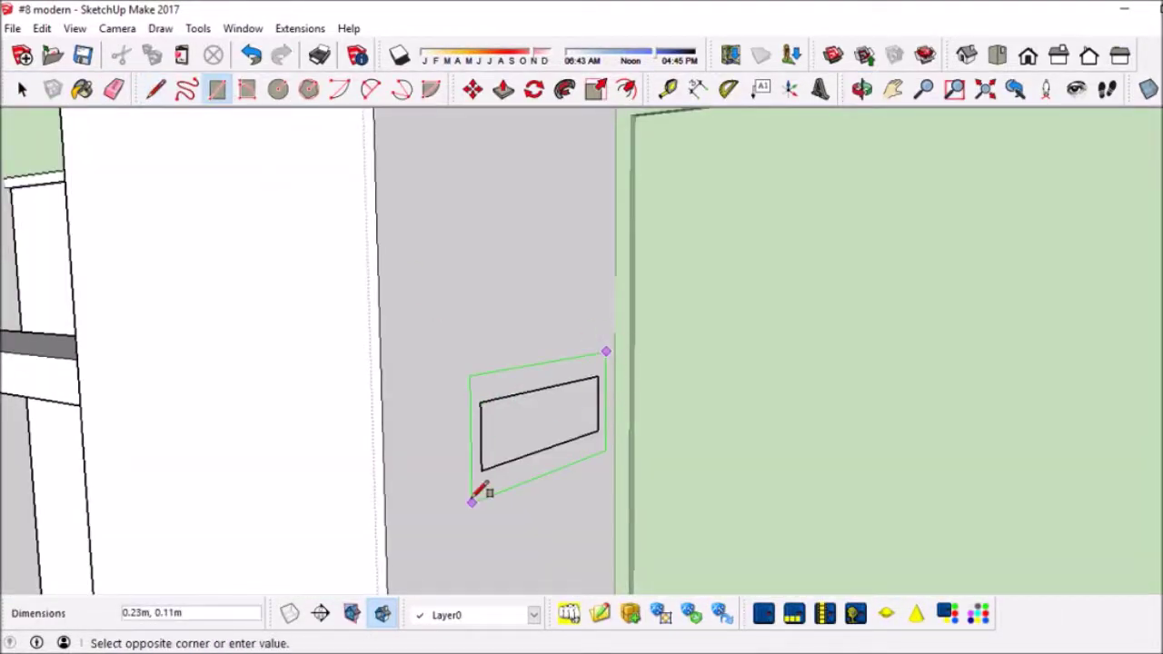
key("e")
Step: Draw the small rectangle ledge profile on the corner column's face
mouse_move(597, 437)
middle_mouse_down()
mouse_move(314, 442)
mouse_move(509, 486)
middle_mouse_up()
key("space")
scroll(479, 357, "down", 3)
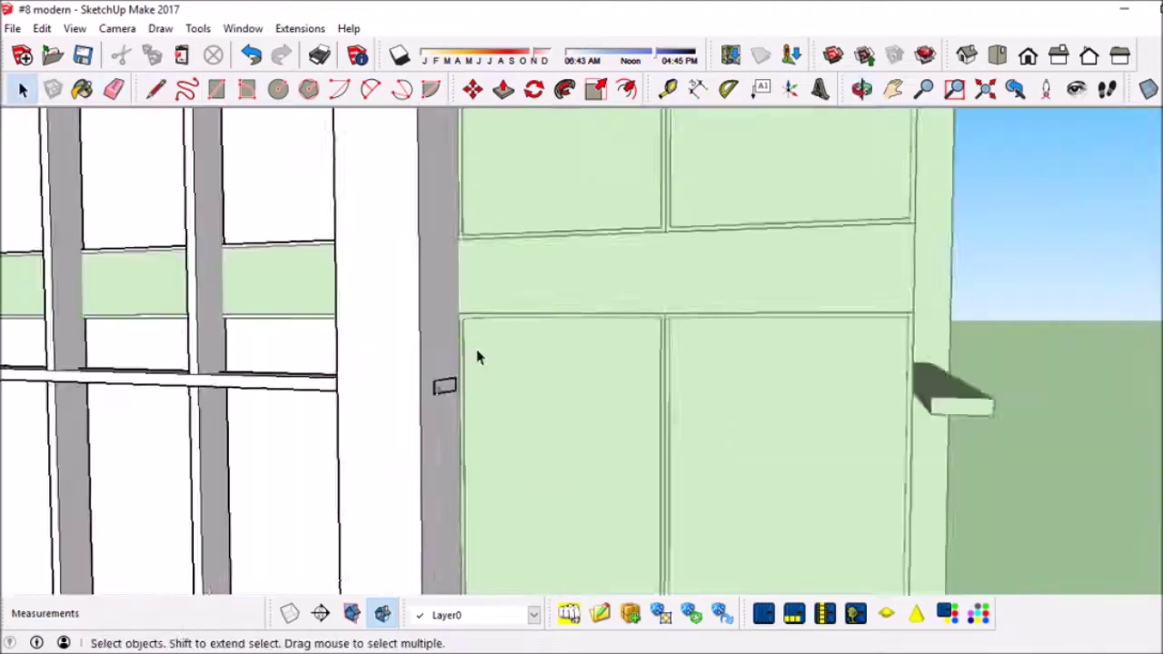
middle_click_drag(478, 357, 519, 410)
key("l")
scroll(520, 407, "up", 3)
left_click(356, 397)
scroll(427, 382, "up", 2)
Step: Copy the ledge profile 3.50m along the facade with Move+Ctrl, then copy it again one storey along
key("m")
scroll(400, 418, "down", 3)
key("ctrl")
left_click(390, 408)
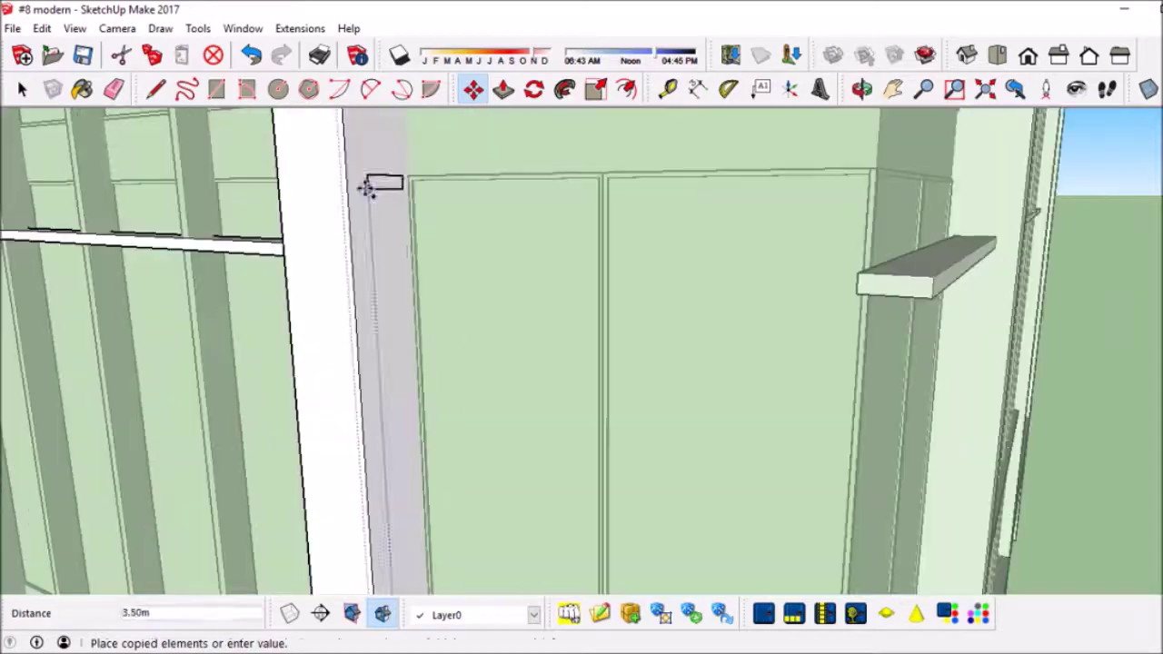
left_click(952, 306)
scroll(545, 363, "down", 5)
key("space")
key("m")
scroll(511, 455, "up", 5)
left_click(512, 508)
left_click(424, 176)
middle_click_drag(425, 176, 512, 247)
Step: Push/Pull the profile into a ledge bar and push its end face back 0.41m
key("p")
key("space")
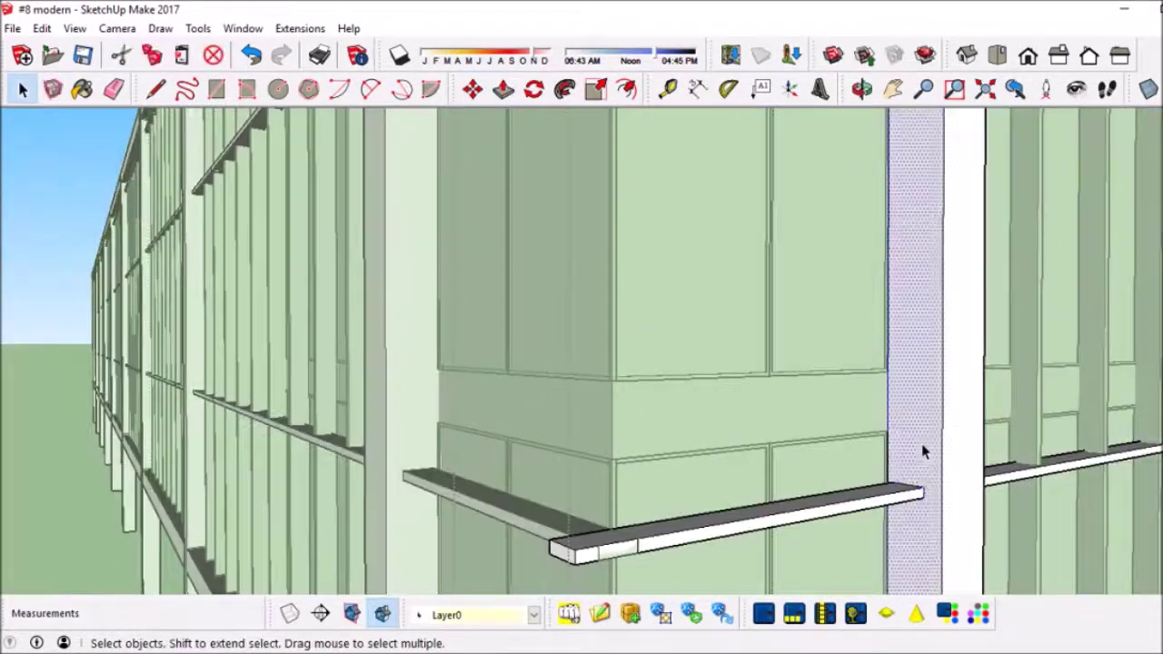
mouse_move(633, 557)
middle_mouse_down()
mouse_move(555, 501)
mouse_move(662, 251)
mouse_move(606, 403)
mouse_move(744, 189)
middle_mouse_up()
left_click(555, 500)
Step: Commit the ledge bar shortened by 0.41m
left_click(743, 189)
key("space")
scroll(649, 293, "down", 5)
scroll(696, 355, "down", 3)
scroll(568, 319, "up", 5)
Step: Move the top roof parapet upward
middle_click_drag(568, 320, 670, 327)
key("m")
left_click(591, 408)
mouse_move(591, 408)
middle_mouse_down()
mouse_move(453, 194)
mouse_move(462, 285)
middle_mouse_up()
Step: Hide the railing along the facade using its right-click menu
mouse_move(766, 389)
middle_mouse_down()
mouse_move(501, 366)
mouse_move(446, 416)
mouse_move(519, 415)
middle_mouse_up()
right_click(561, 132)
left_click(601, 181)
key("e")
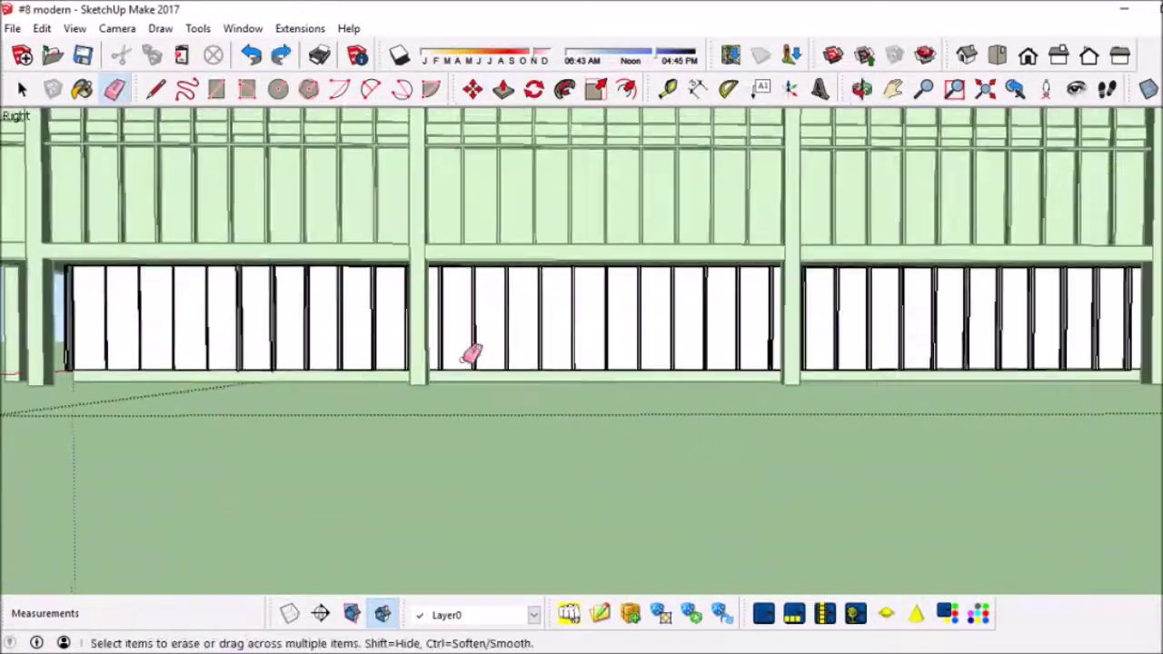
mouse_move(471, 354)
middle_mouse_down()
mouse_move(226, 226)
mouse_move(626, 361)
mouse_move(557, 382)
middle_mouse_up()
key("space")
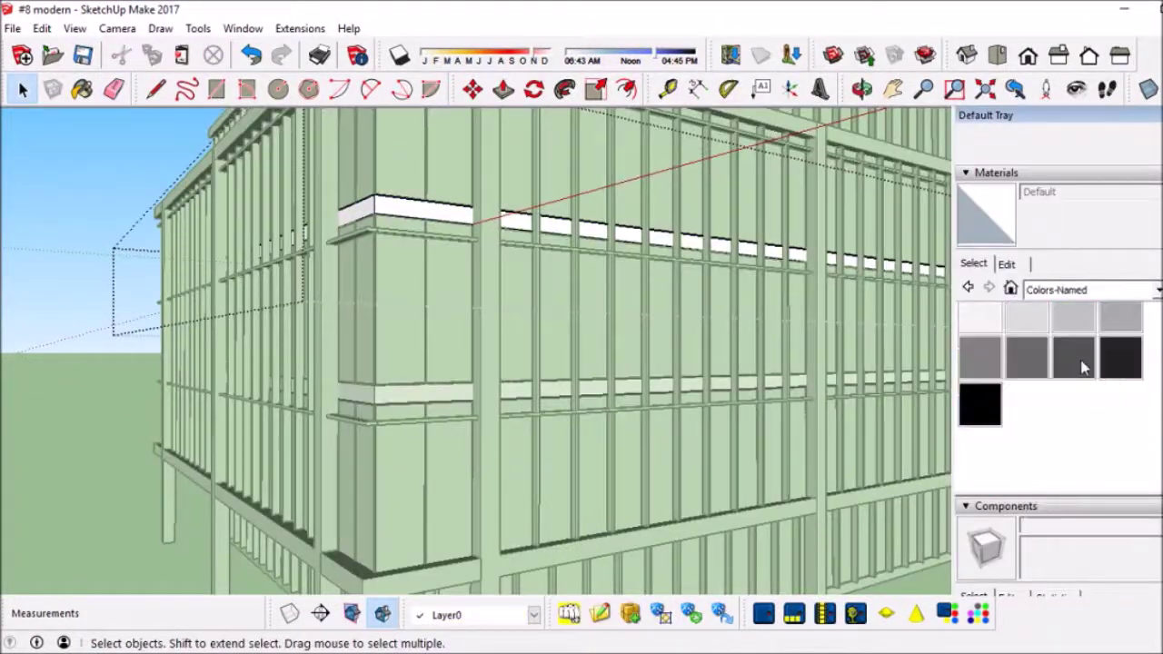
Step: Paint the facade frame with Stone Brushed Khaki and orbit in to inspect it
left_click(1083, 366)
left_click(450, 205)
mouse_move(454, 198)
middle_mouse_down()
mouse_move(753, 329)
mouse_move(626, 364)
mouse_move(875, 439)
middle_mouse_up()
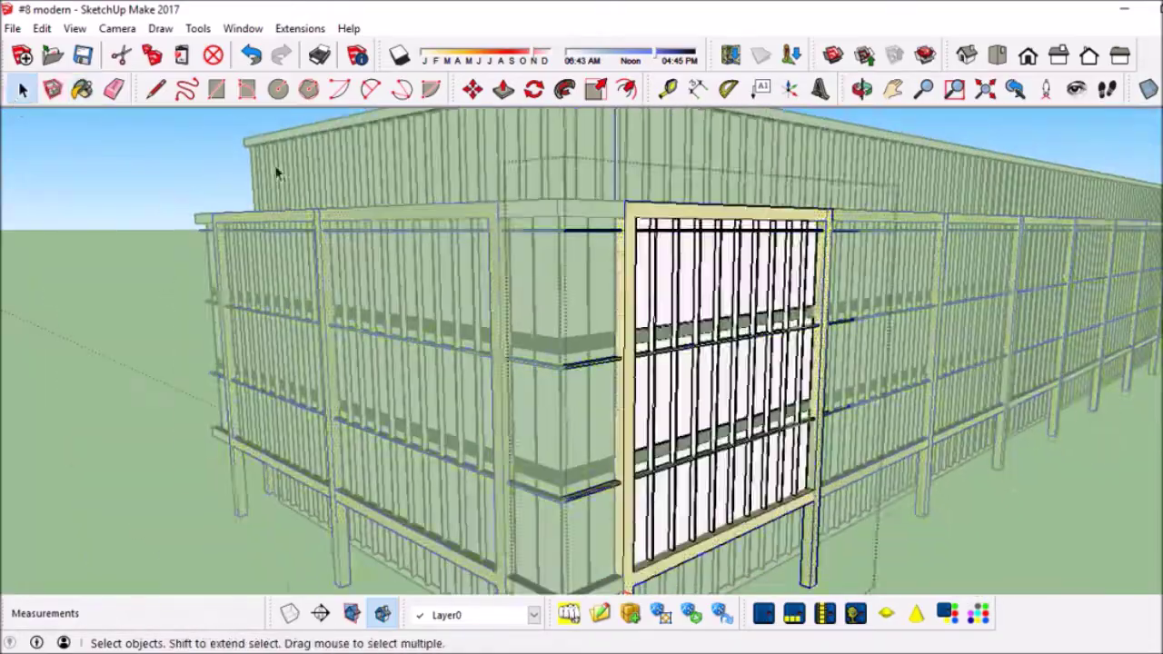
middle_click_drag(278, 169, 566, 285)
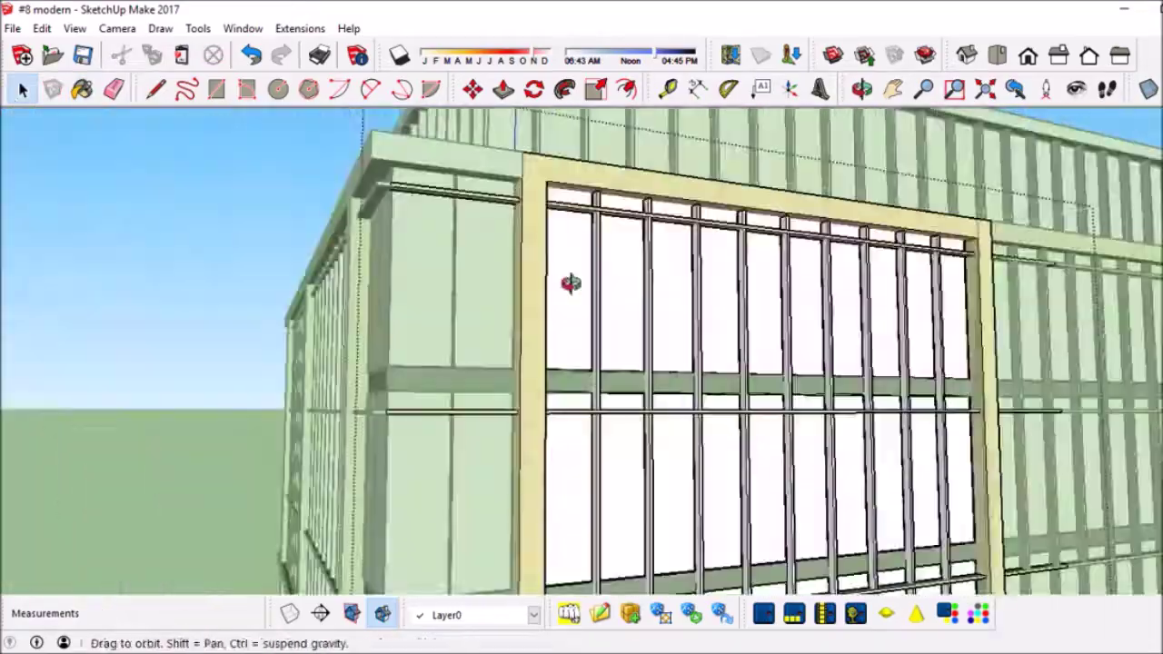
scroll(558, 475, "up", 5)
middle_click_drag(558, 475, 487, 391)
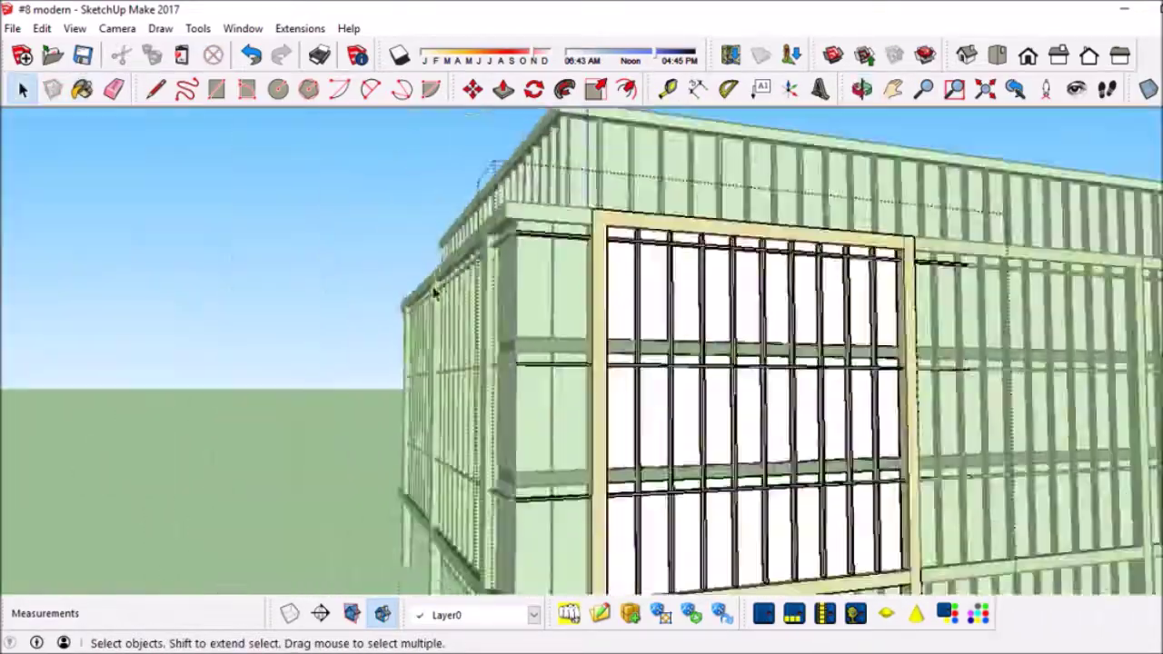